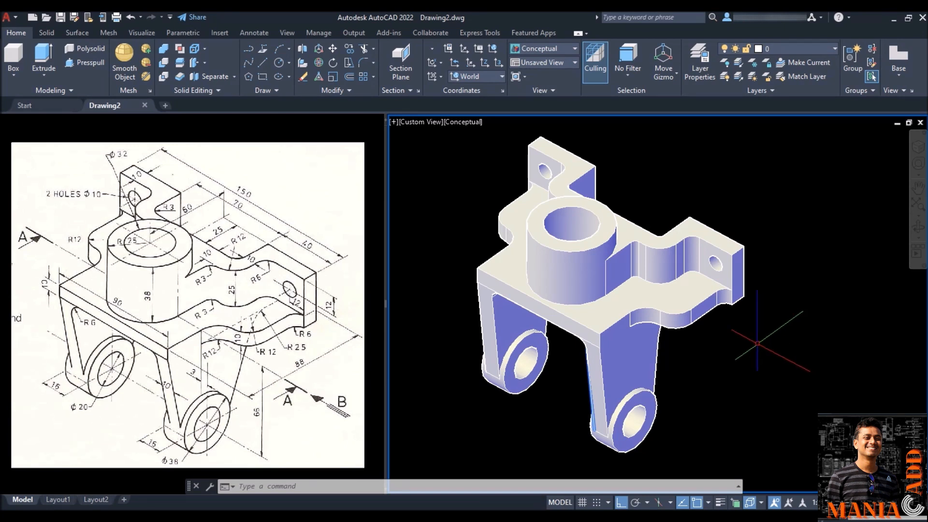
pyautogui.keyDown('shift'); pyautogui.moveTo(753, 328); pyautogui.dragTo(758, 352, button='middle'); pyautogui.keyUp('shift')
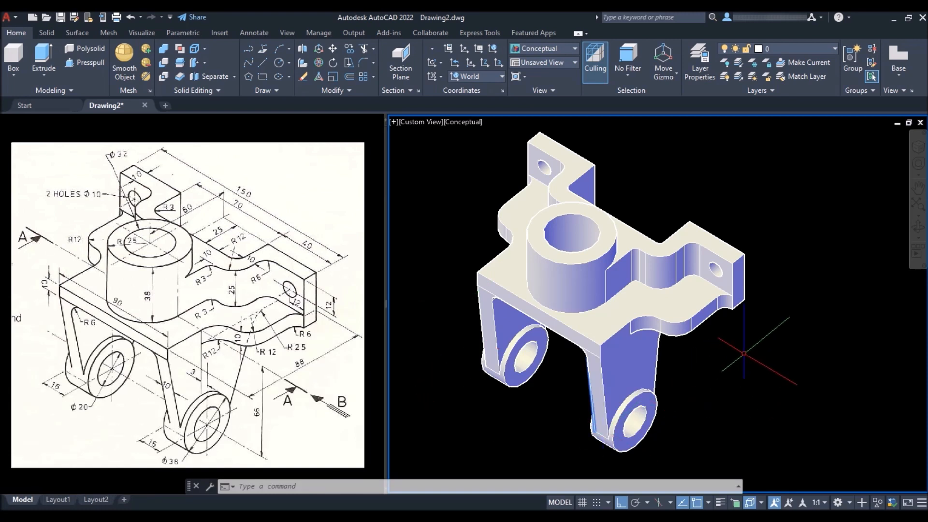
pyautogui.click(839, 503)
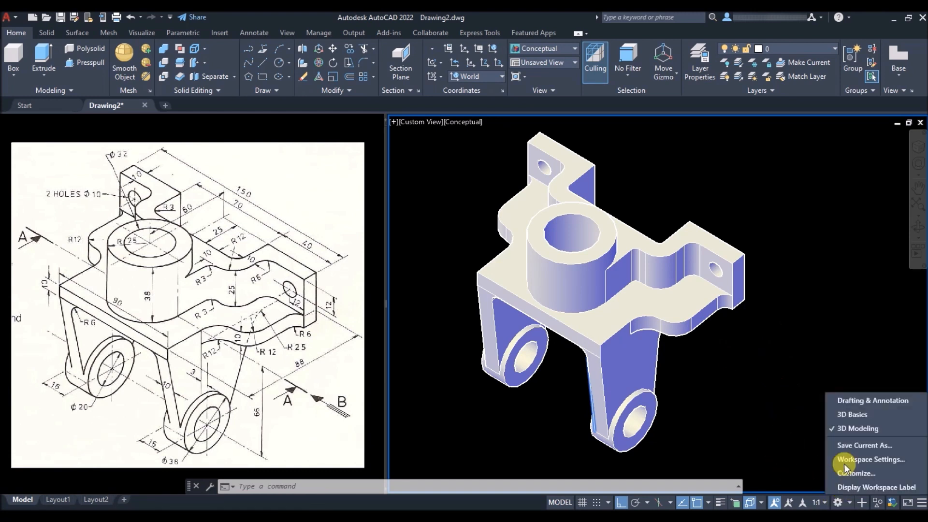
pyautogui.click(689, 97)
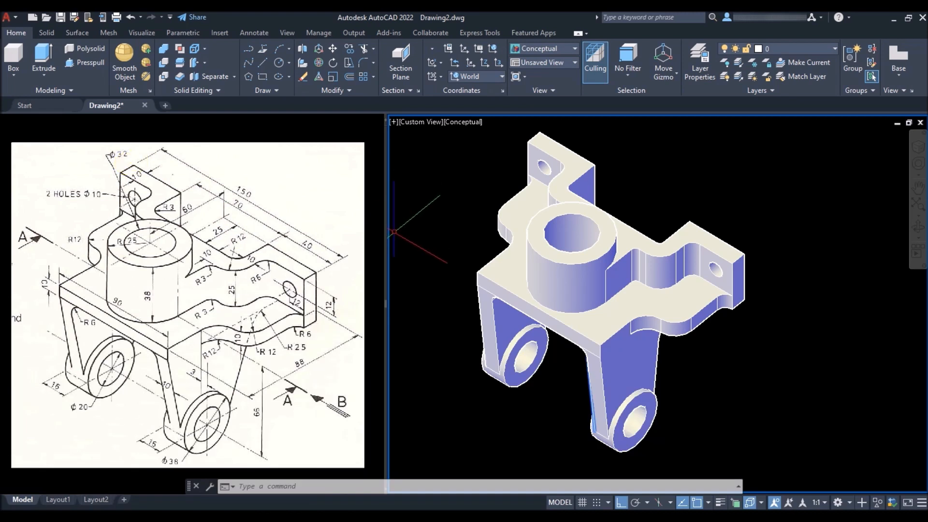
# Start the base outline in empty space beside the model with connected orthogonal line segments of 45 along X, 38 along Y and 24 along X.
pyautogui.scroll(-6, 393, 244)
pyautogui.scroll(6, 528, 265)
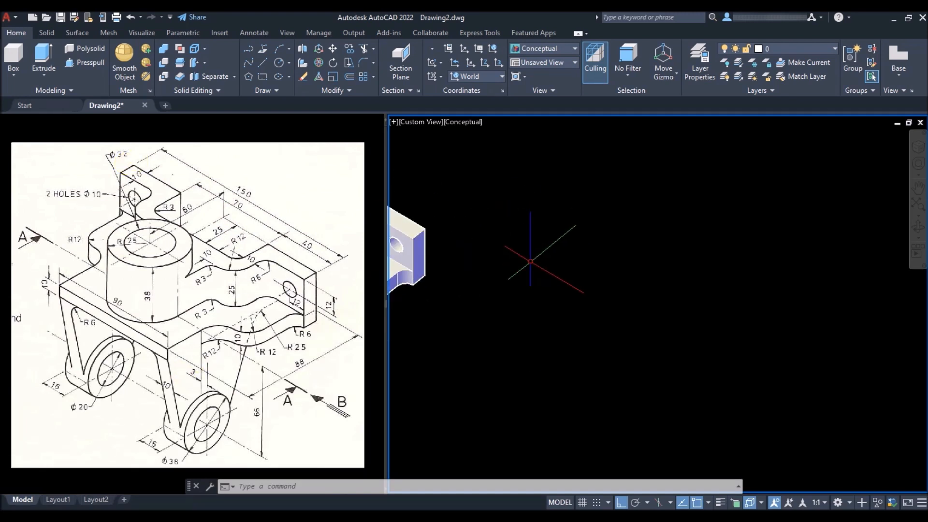
pyautogui.write('l')
pyautogui.press('Return')
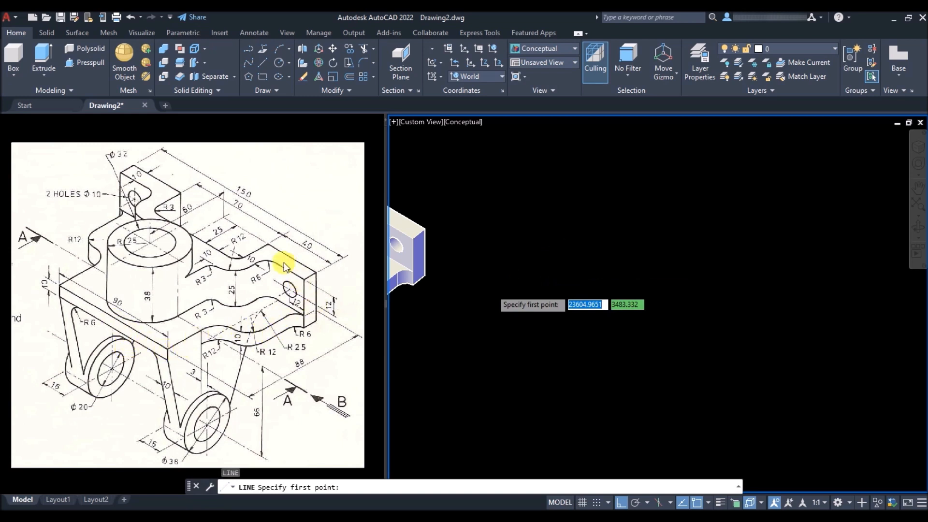
pyautogui.scroll(-3, 503, 293)
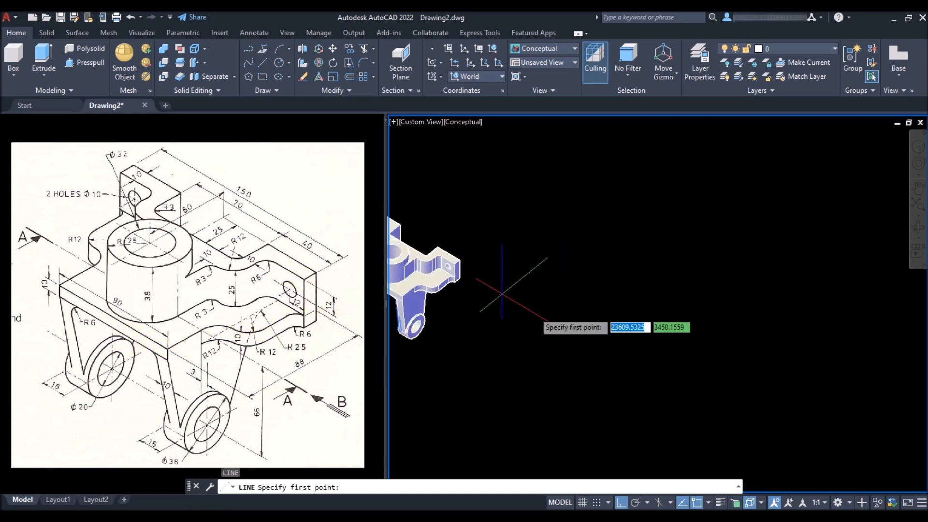
pyautogui.scroll(3, 609, 360)
pyautogui.click(517, 297)
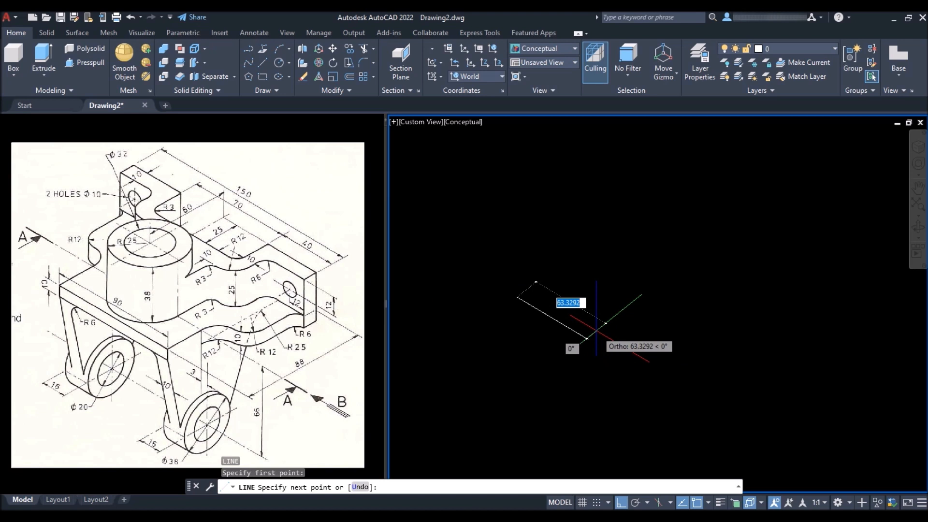
pyautogui.write('45')
pyautogui.press('Return')
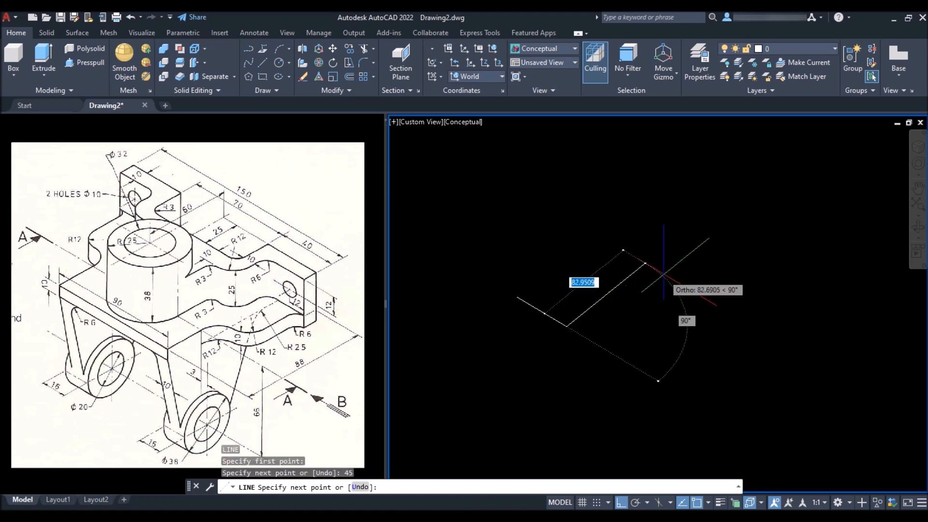
pyautogui.write('38')
pyautogui.press('Return')
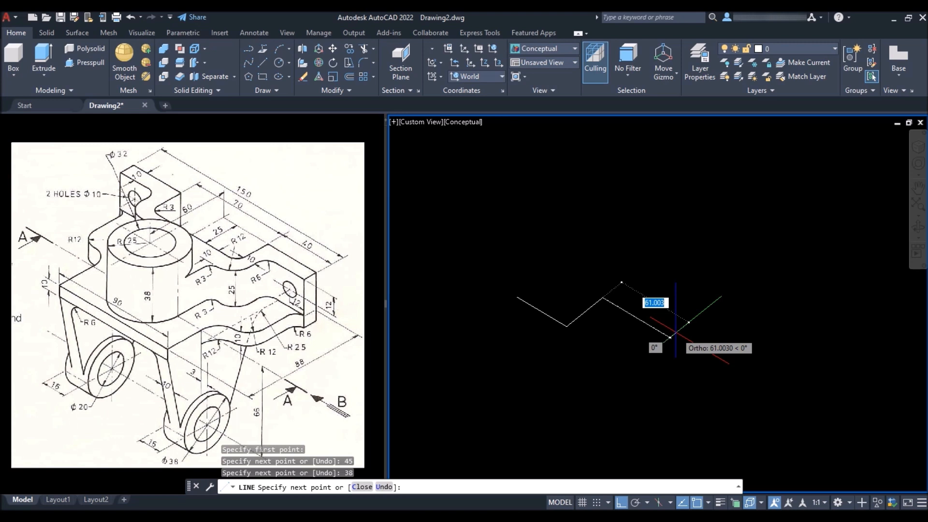
pyautogui.write('24')
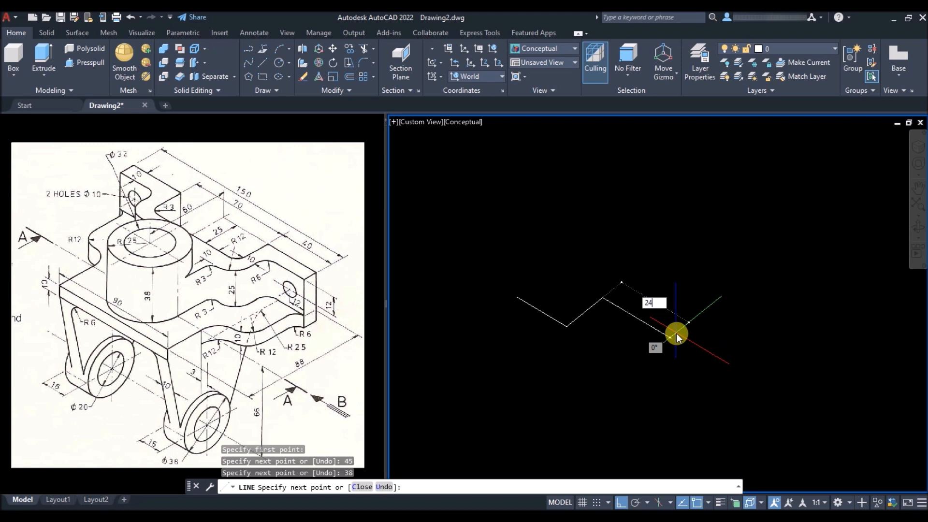
pyautogui.press('Return')
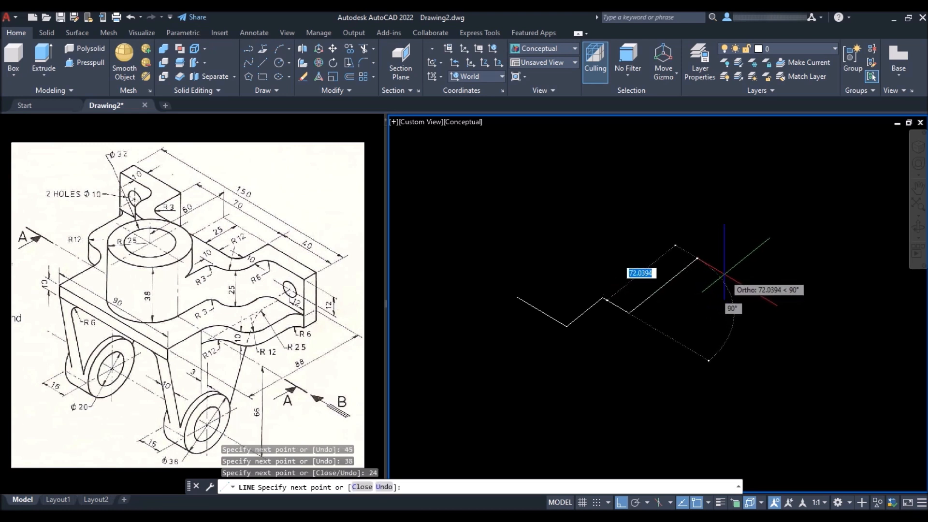
# Continue the outline with segments of 40 along Y, 6 along X, 10 along Y and 40 back along negative X.
pyautogui.write('4')
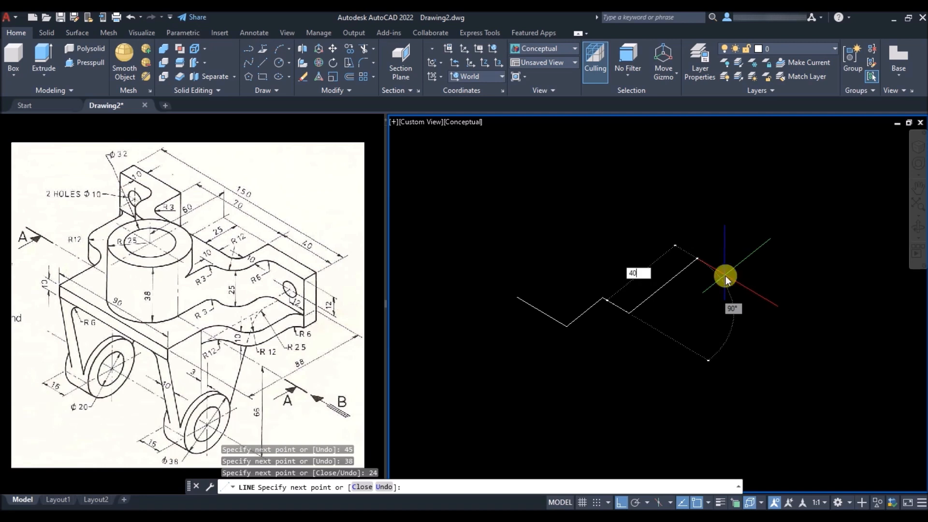
pyautogui.write('0')
pyautogui.press('Return')
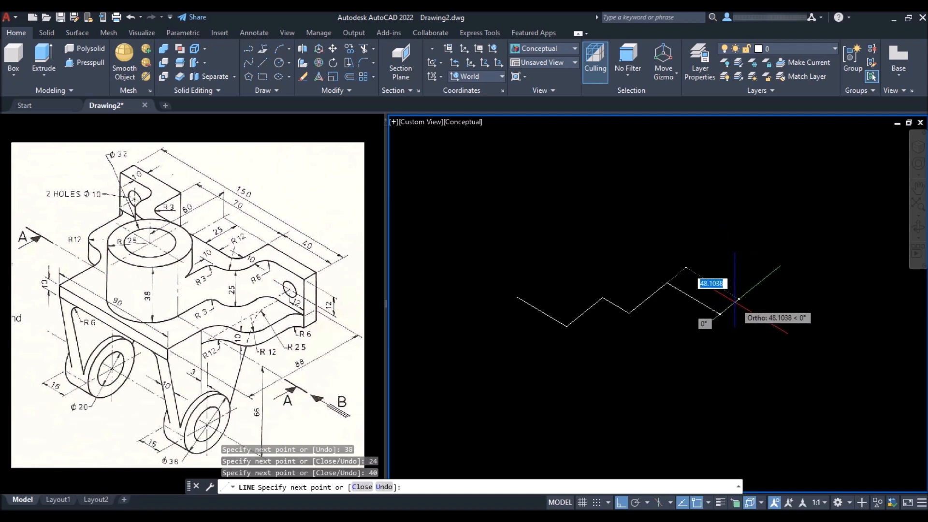
pyautogui.write('6')
pyautogui.press('Return')
pyautogui.write('10')
pyautogui.press('Return')
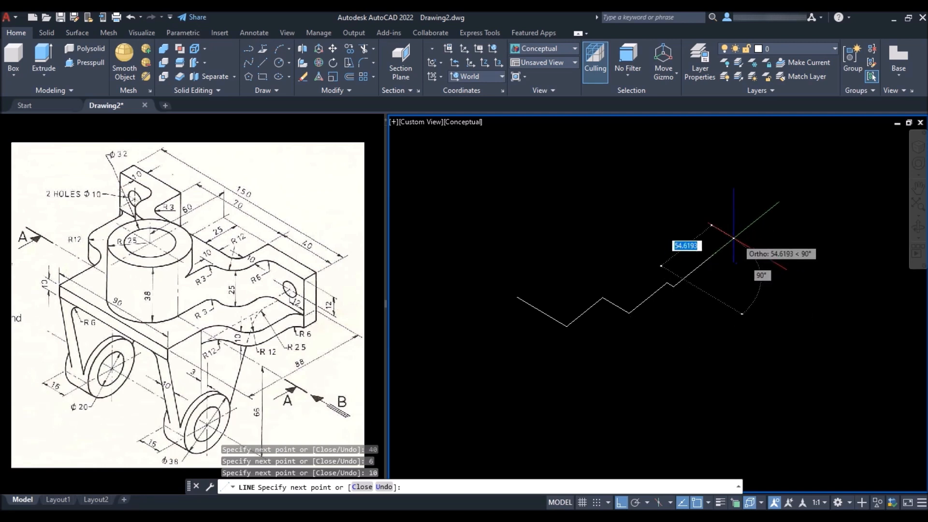
pyautogui.write('40')
pyautogui.press('Return')
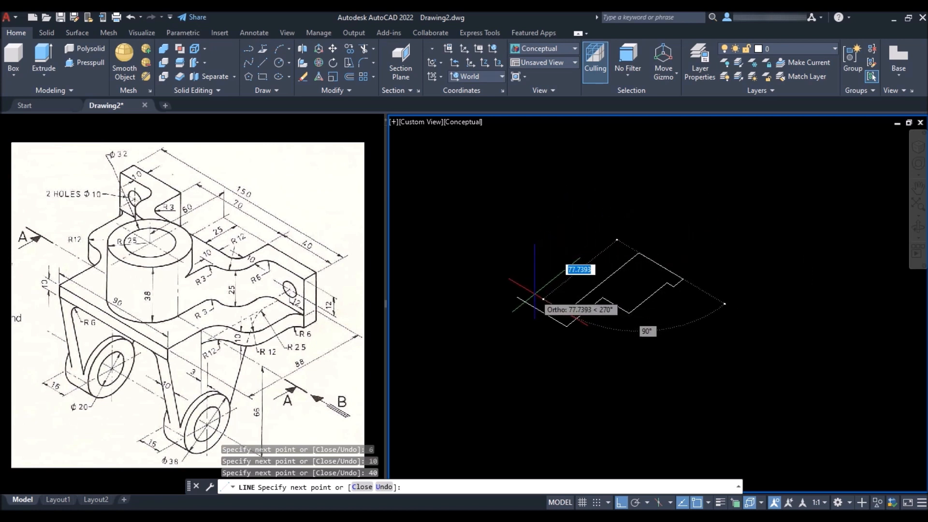
# Finish the outline chain with segments of 25 along negative Y, 35 along negative X and 35 along negative Y.
pyautogui.write('25')
pyautogui.press('Return')
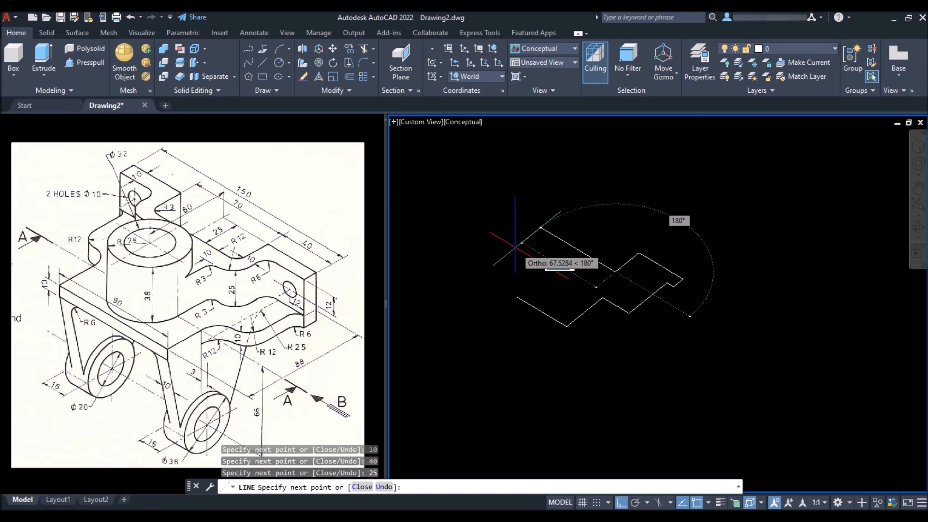
pyautogui.write('35')
pyautogui.press('Return')
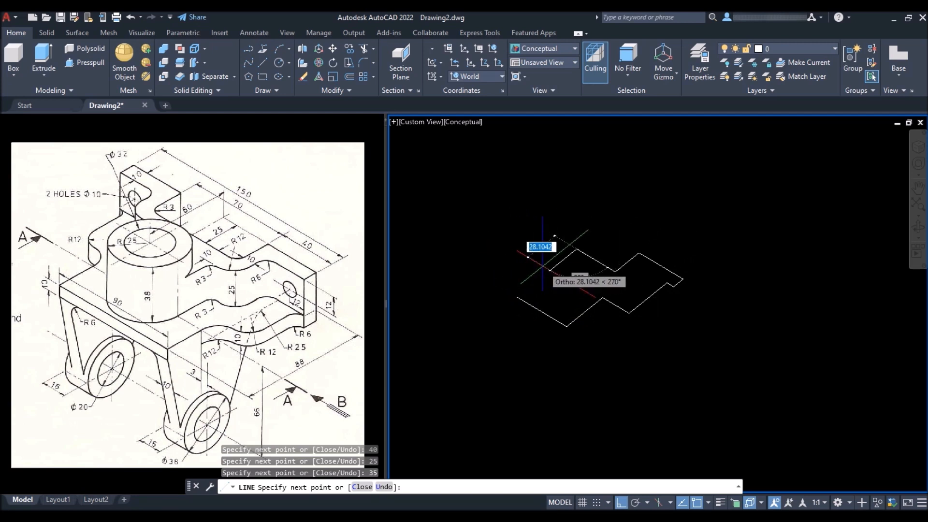
pyautogui.press('Return')
# Draw a circle of radius 25 centred on the free end of the outline's last 35 segment.
pyautogui.scroll(3, 524, 252)
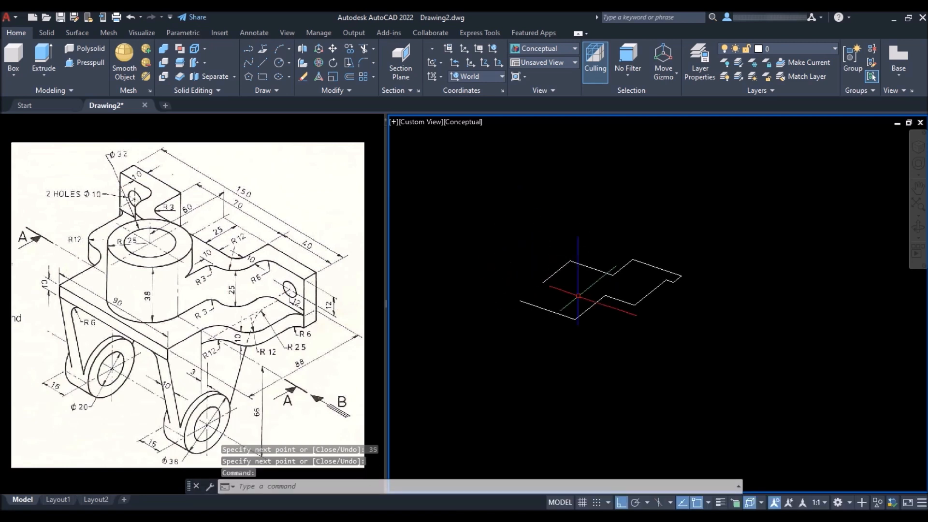
pyautogui.moveTo(674, 300); pyautogui.dragTo(648, 313, button='middle')
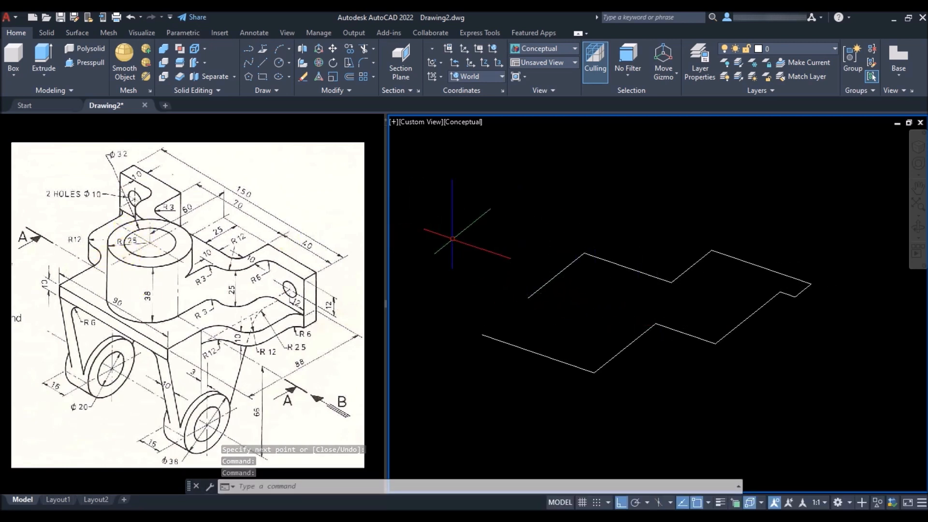
pyautogui.write('c')
pyautogui.press('Return')
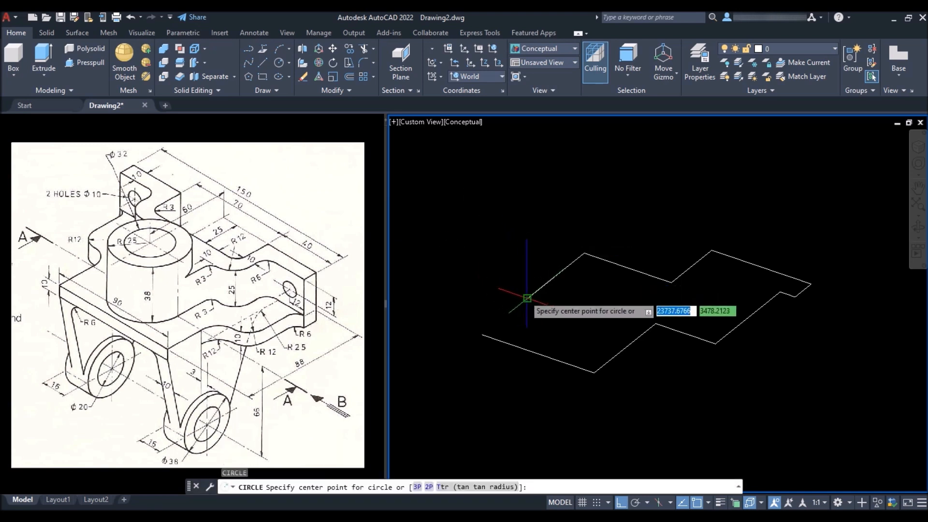
pyautogui.click(527, 298)
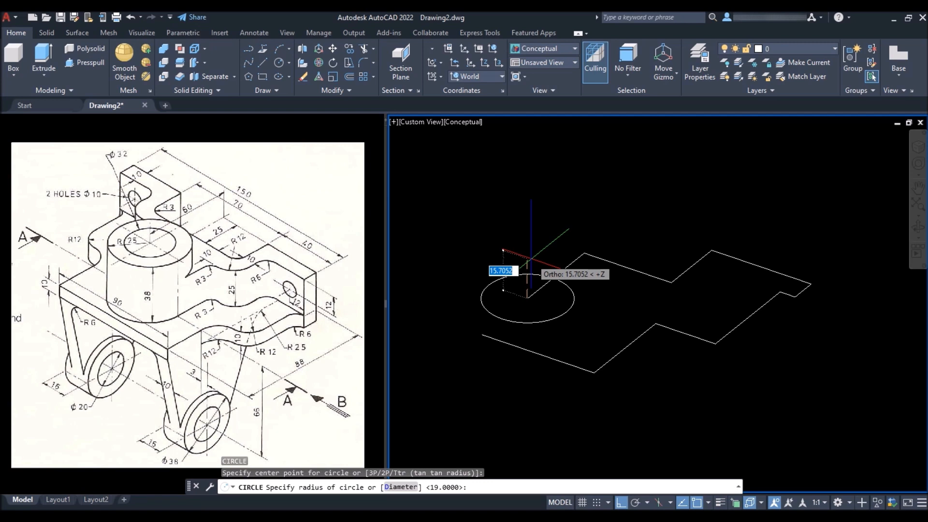
pyautogui.write('25')
pyautogui.press('Return')
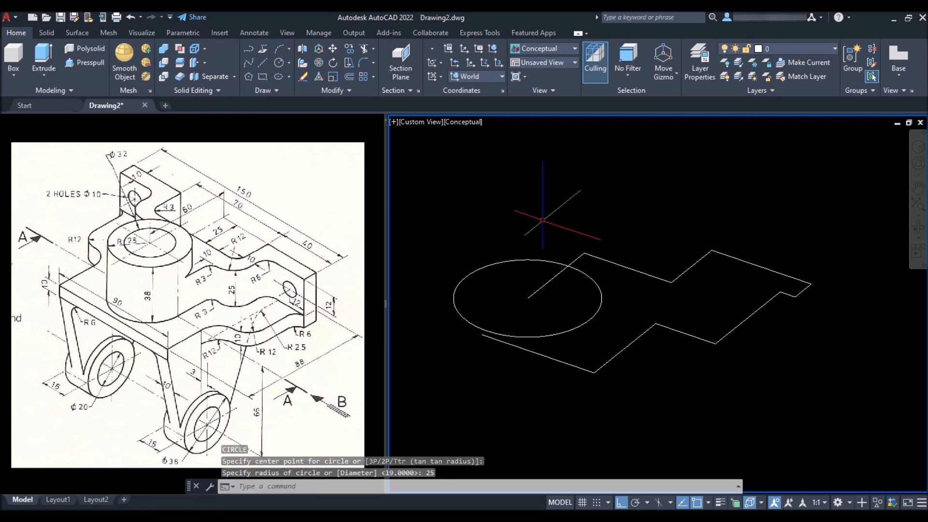
# Add a concentric circle of radius 16 and erase the outline segment that ends at the circles' centre.
pyautogui.press('Return')
pyautogui.click(528, 299)
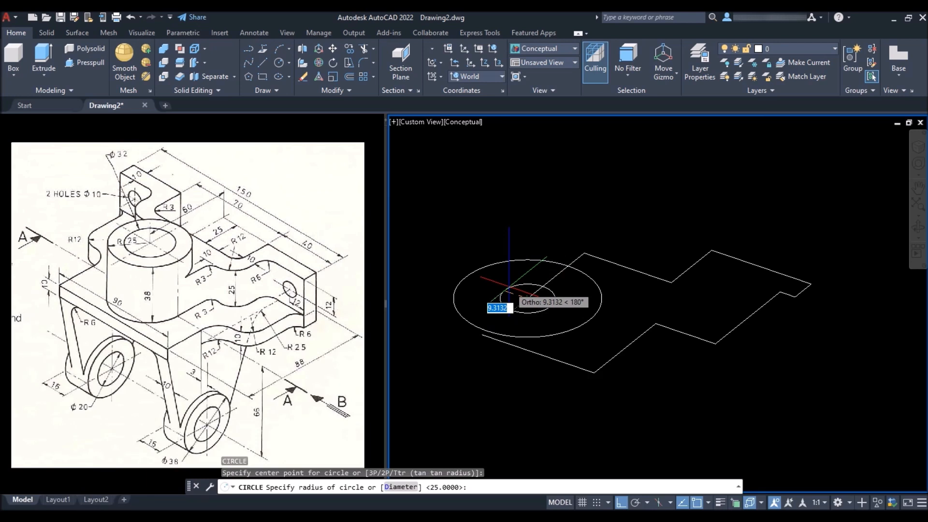
pyautogui.write('16')
pyautogui.press('Return')
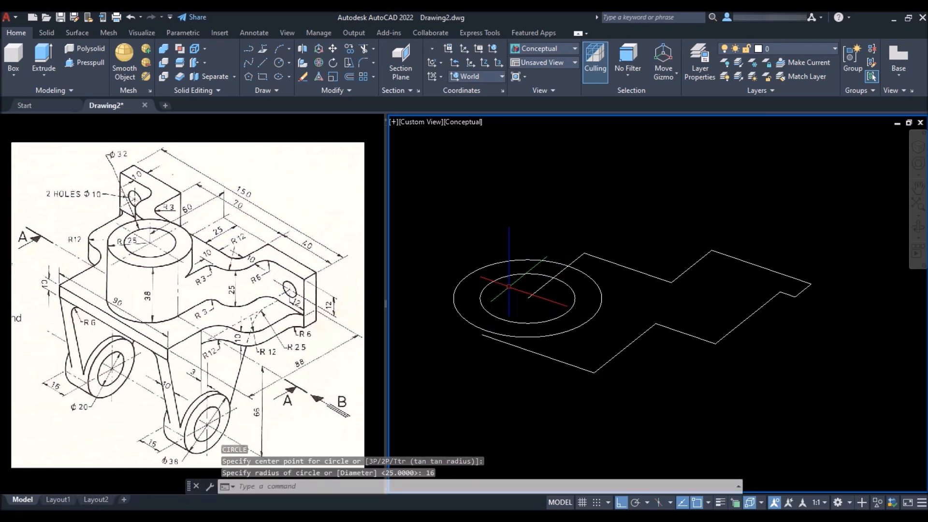
pyautogui.click(551, 279)
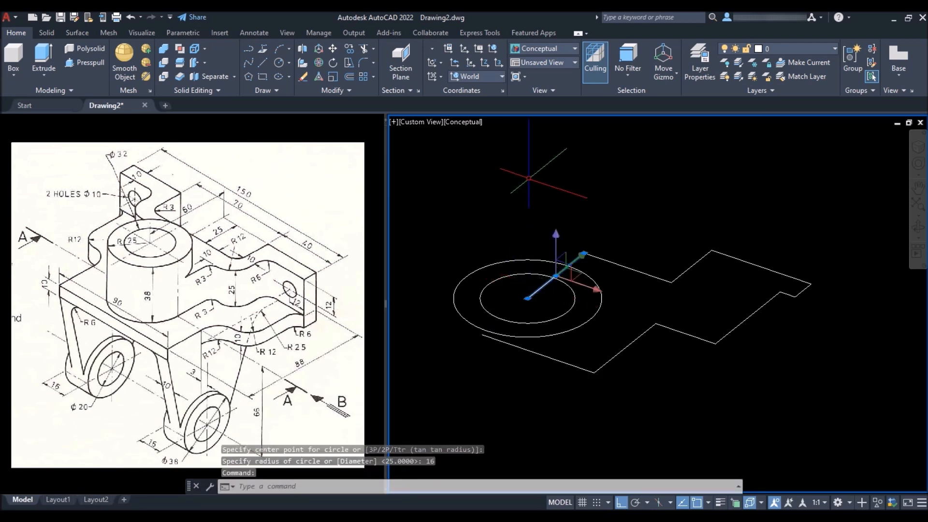
pyautogui.press('Delete')
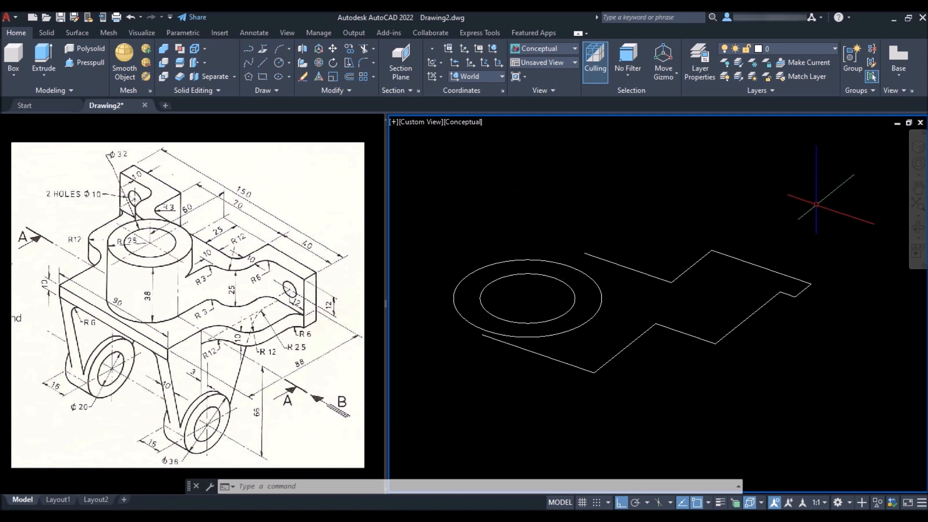
# Offset the outline's far 40 edge, the adjoining 25 edge and the 35 edge inward by 10.
pyautogui.write('o')
pyautogui.press('Return')
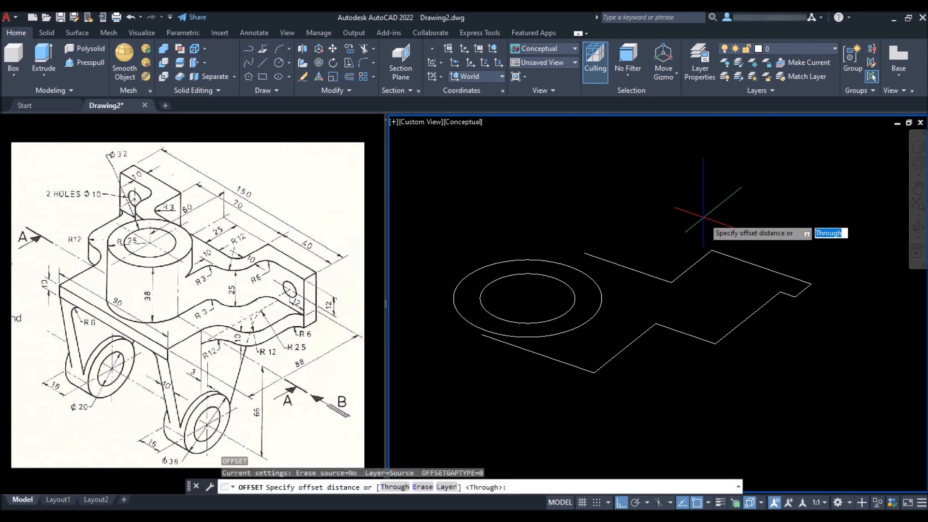
pyautogui.write('10')
pyautogui.press('Return')
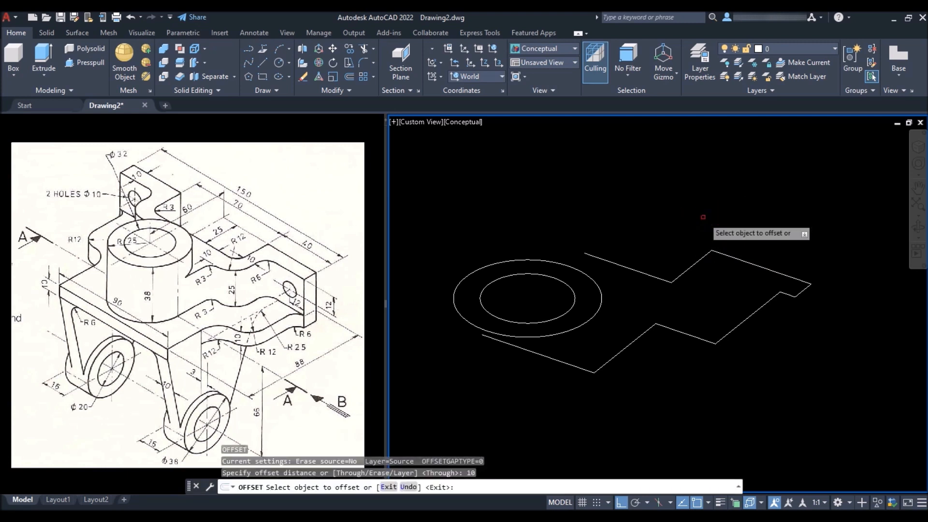
pyautogui.click(754, 264)
pyautogui.click(730, 285)
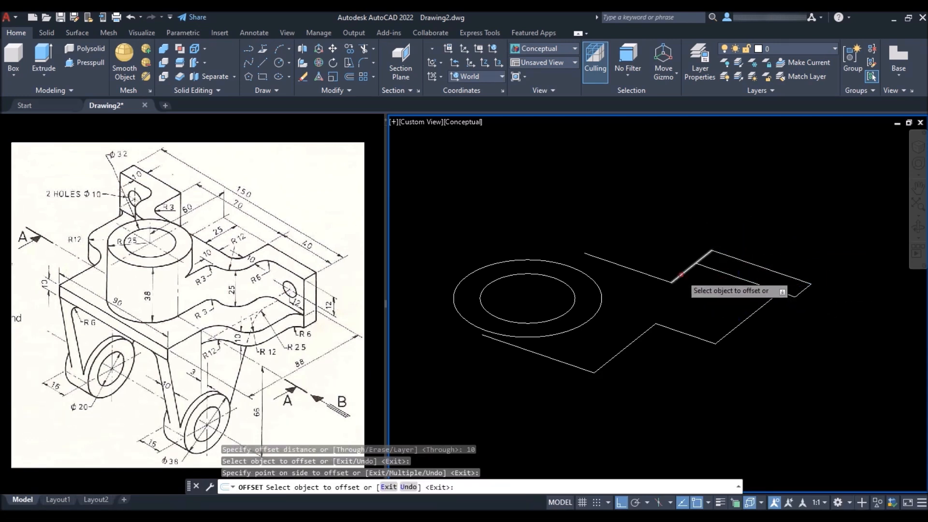
pyautogui.click(680, 276)
pyautogui.click(719, 298)
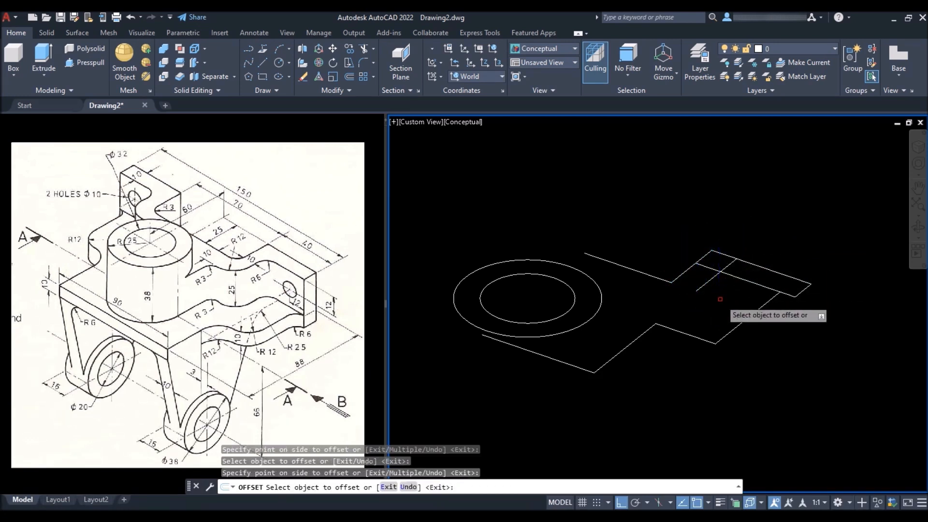
pyautogui.click(652, 276)
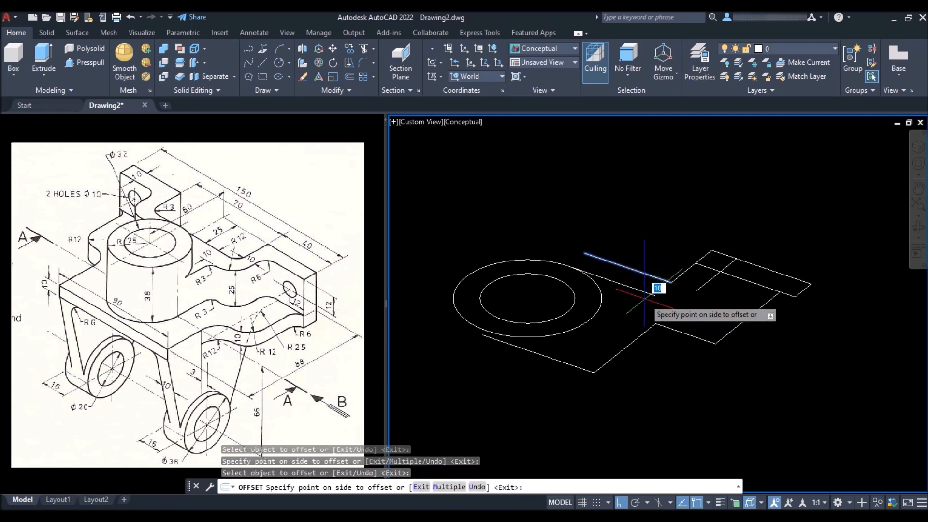
pyautogui.click(644, 295)
pyautogui.press('Return')
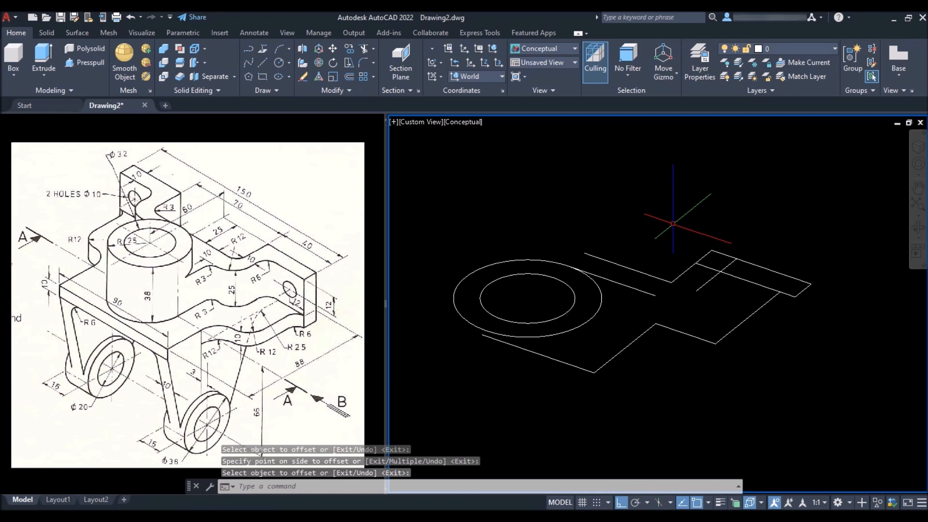
# Draw a line along Y from the larger circle's positive X quadrant to the offset copy of the 35 edge.
pyautogui.press('Return')
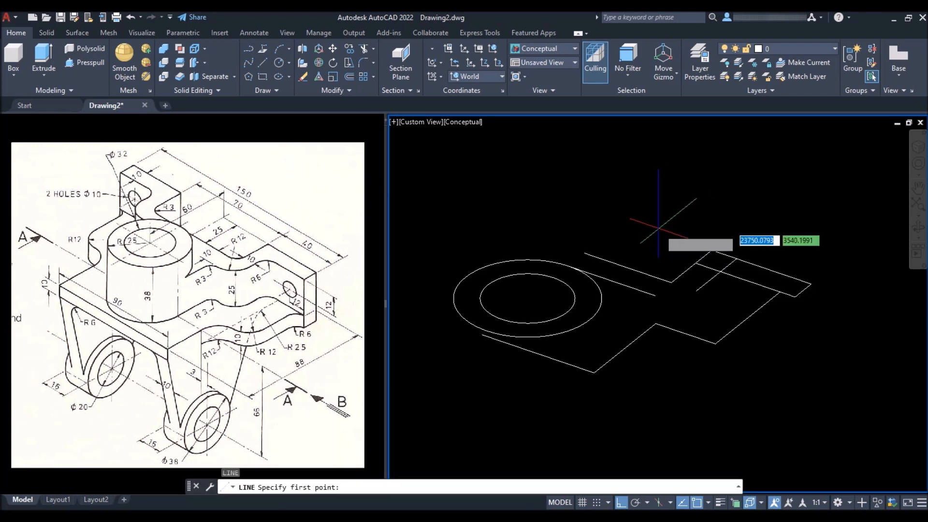
pyautogui.click(588, 319)
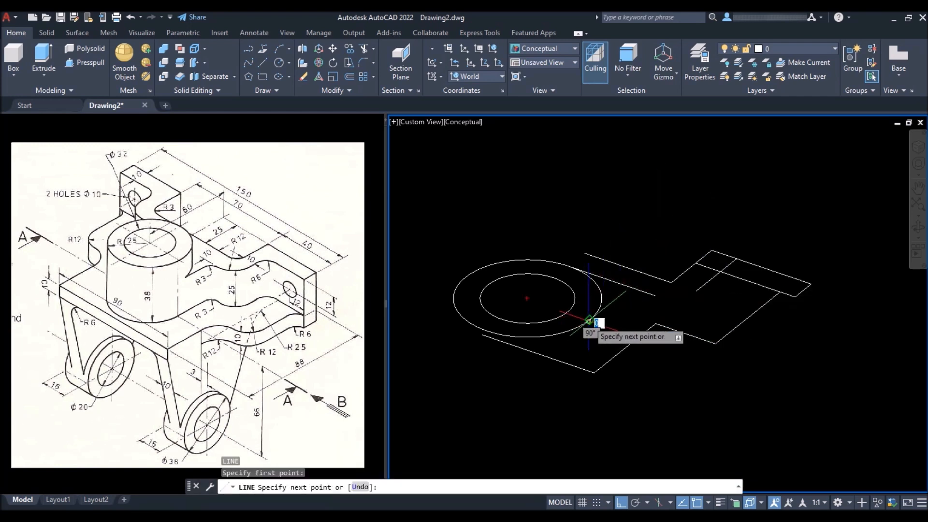
pyautogui.click(630, 286)
pyautogui.press('Return')
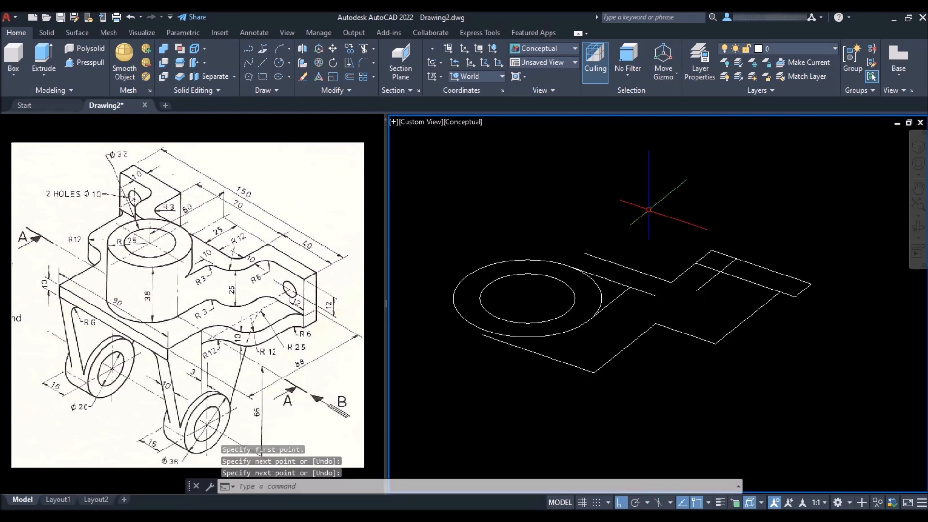
# Fillet the two corners at the ends of the outline's short edge facing the far 40 edge with radius 12.
pyautogui.keyDown('shift'); pyautogui.moveTo(587, 205); pyautogui.dragTo(588, 247, button='middle'); pyautogui.keyUp('shift')
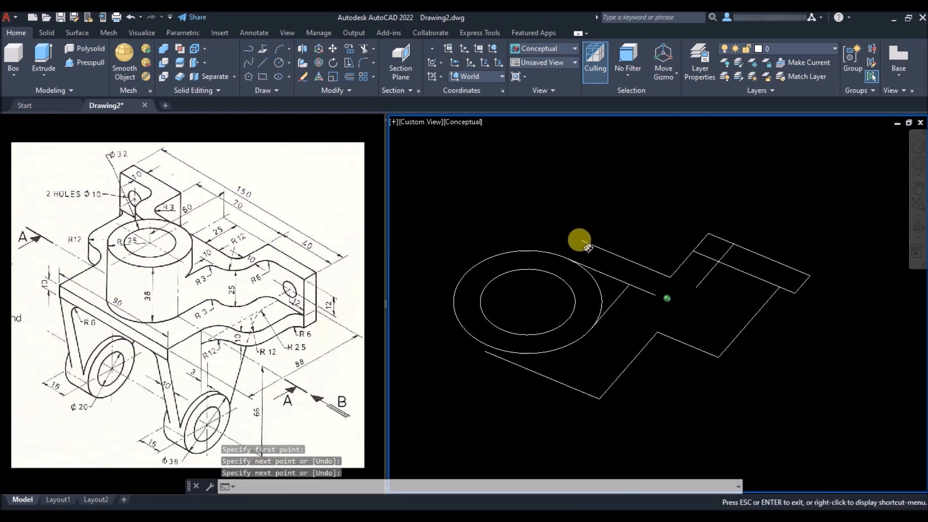
pyautogui.write('f')
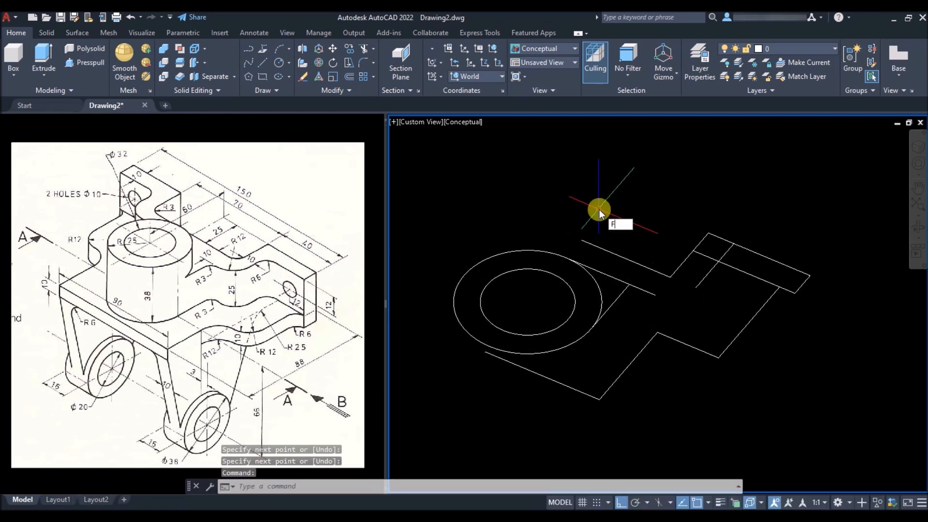
pyautogui.press('Return')
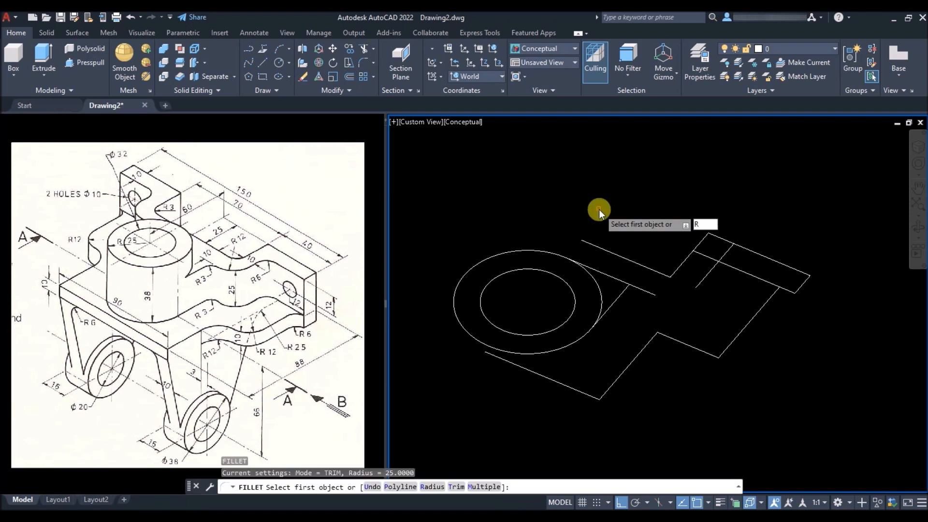
pyautogui.press('Return')
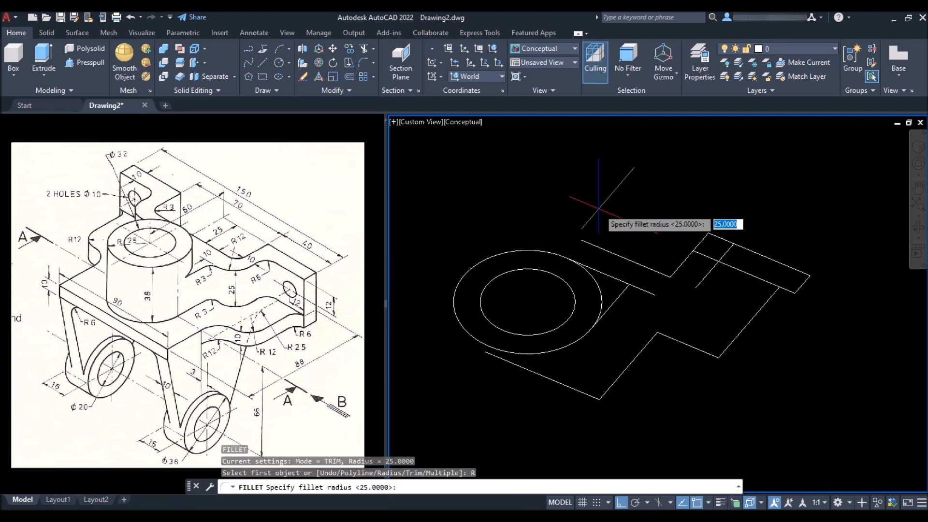
pyautogui.write('12')
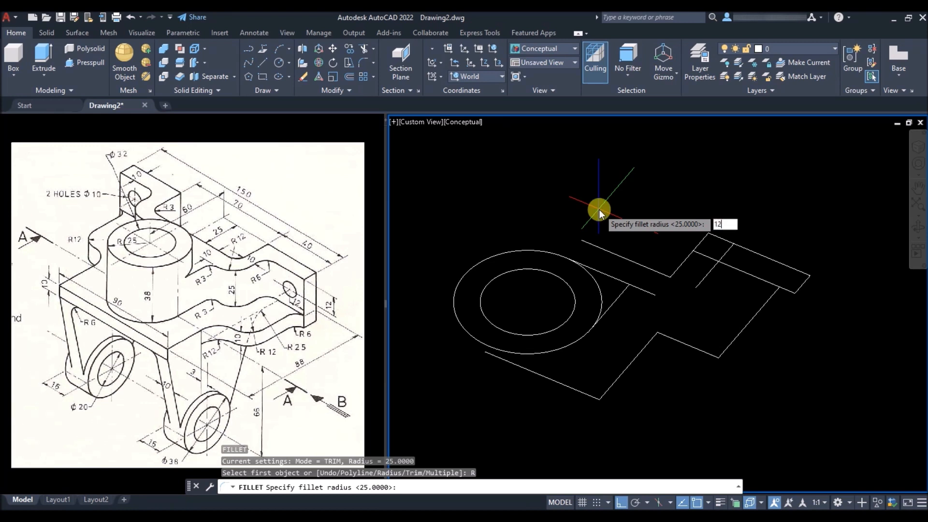
pyautogui.press('Return')
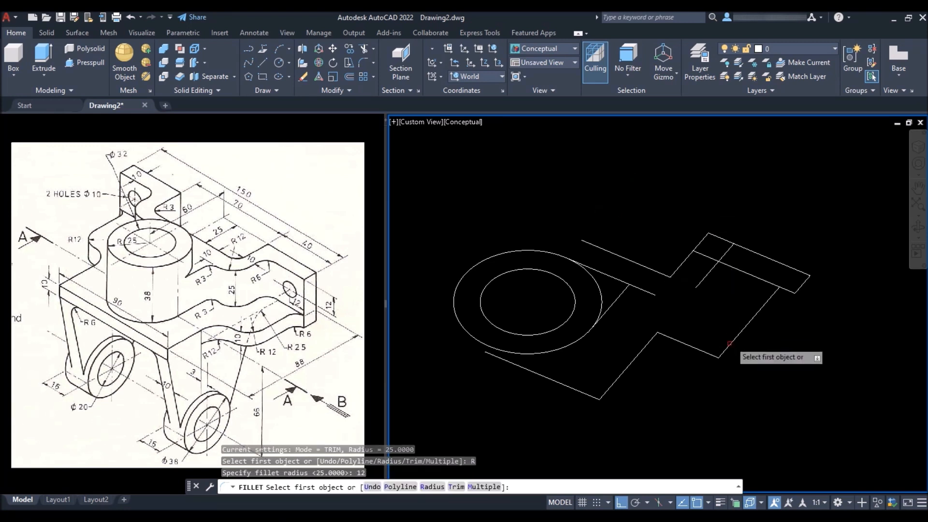
pyautogui.click(646, 343)
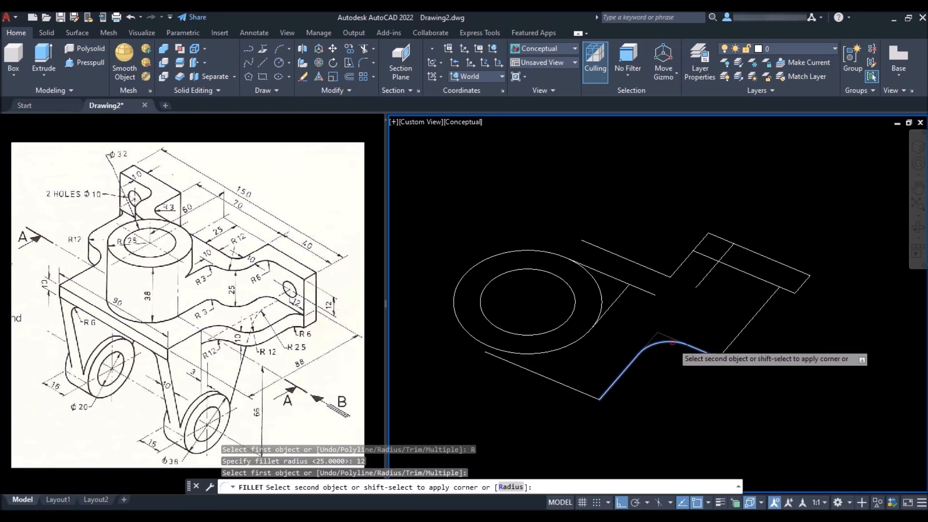
pyautogui.click(684, 342)
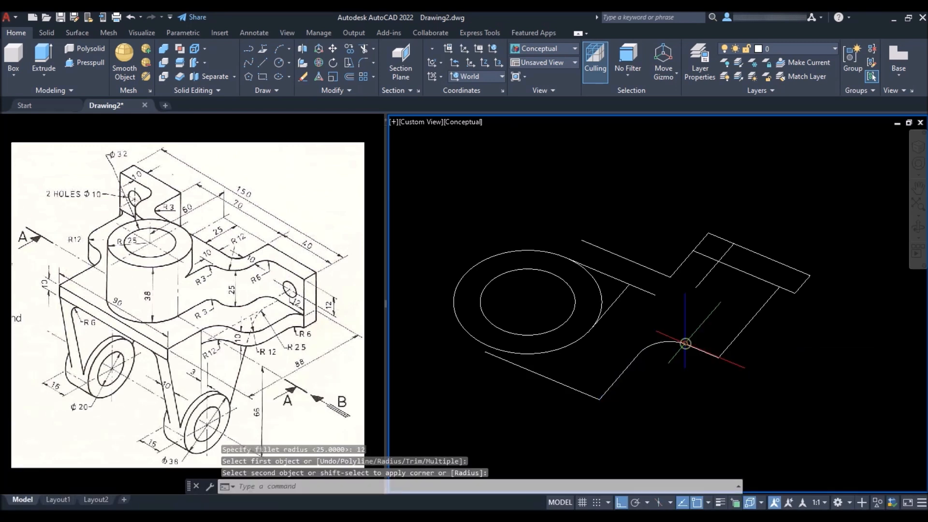
pyautogui.press('Return')
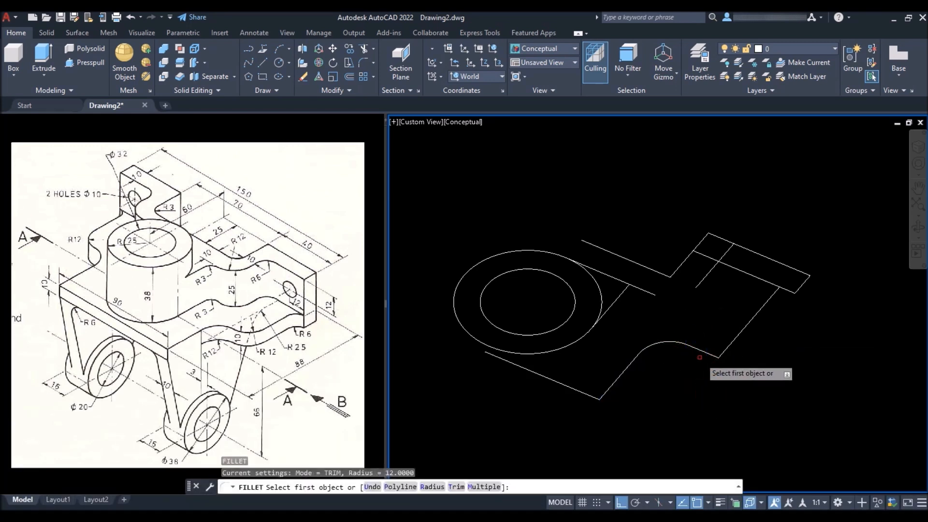
pyautogui.click(706, 353)
pyautogui.click(741, 332)
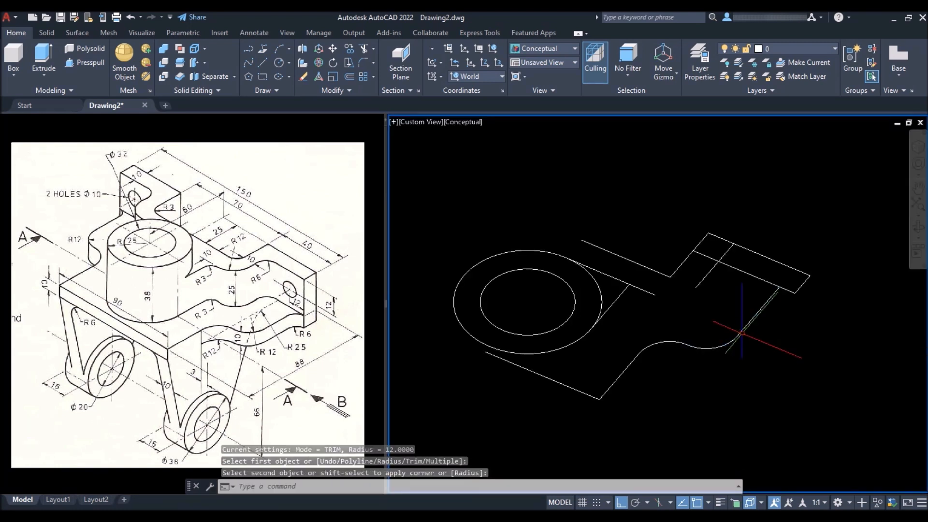
# Fillet the corner between the offset copies of the 35 and 25 edges with radius 12.
pyautogui.press('Return')
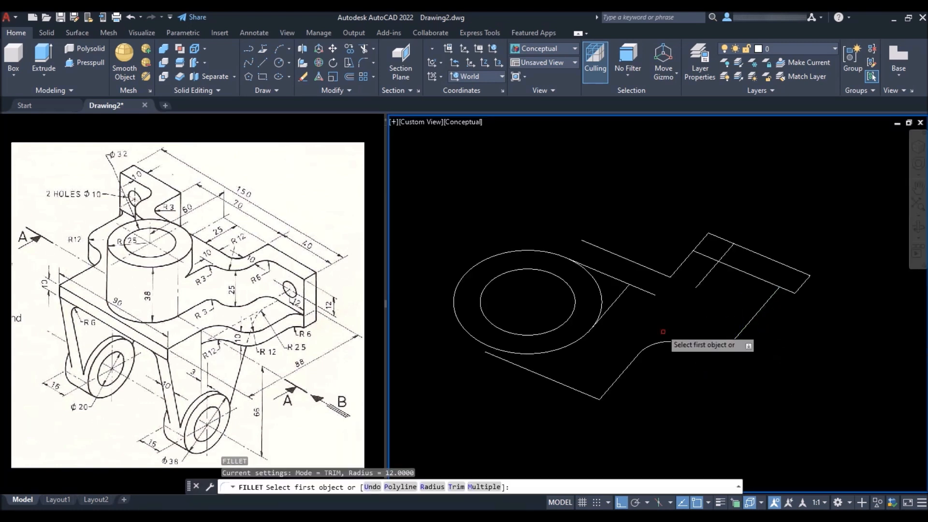
pyautogui.click(642, 286)
pyautogui.click(703, 280)
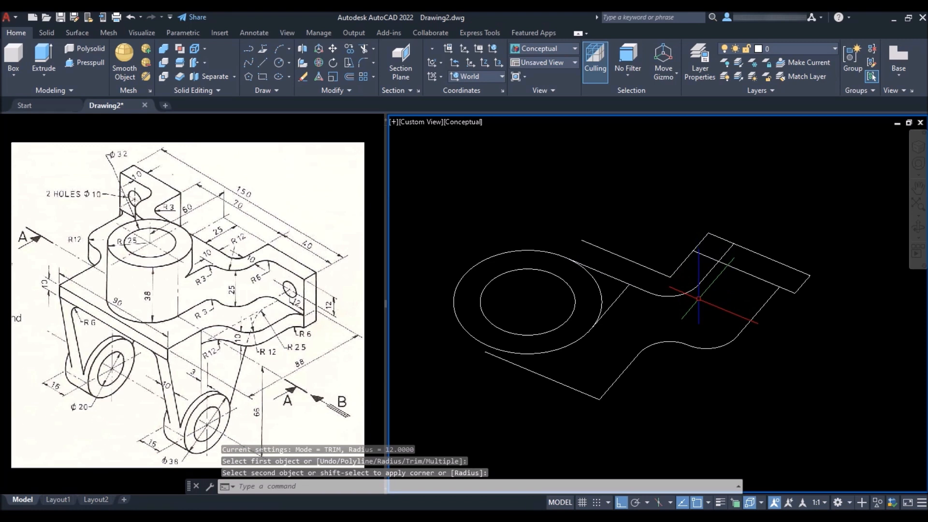
# Fillet the corner between the offset copies of the 25 and 40 edges with radius 6.
pyautogui.press('Return')
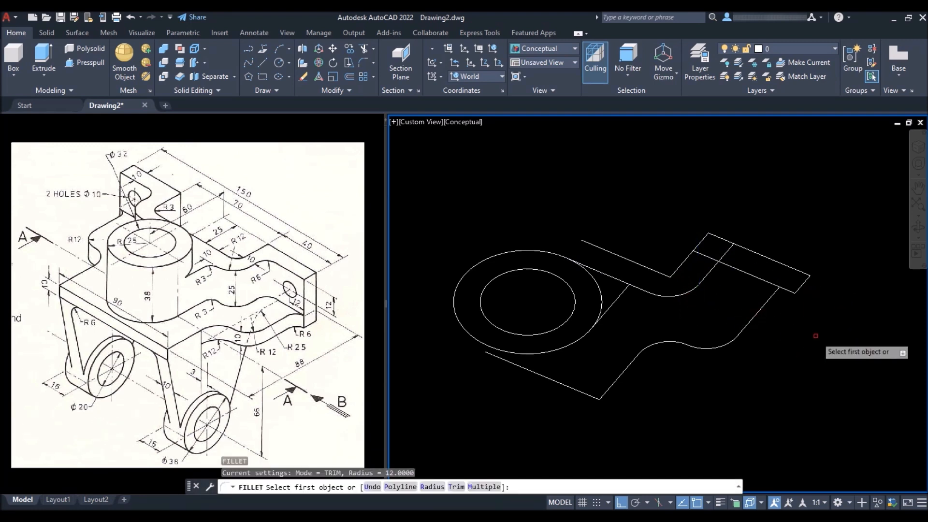
pyautogui.write('R')
pyautogui.press('Return')
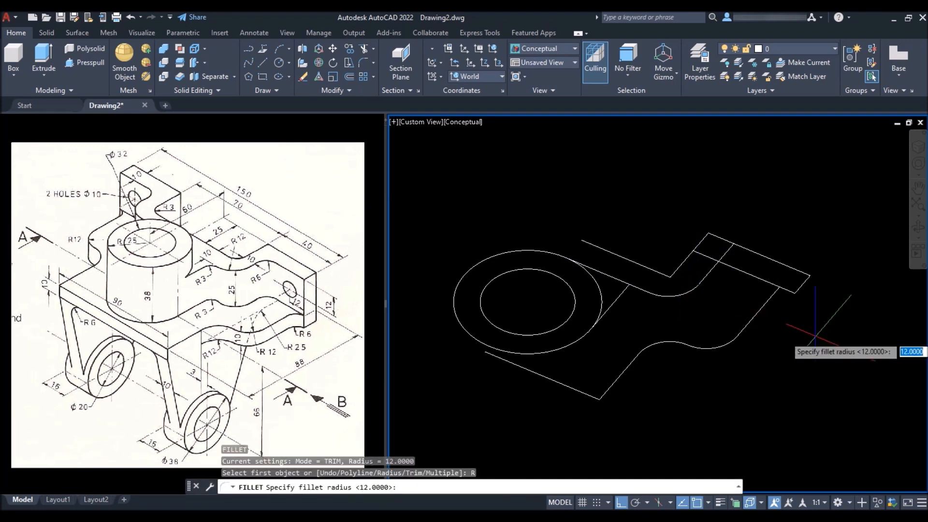
pyautogui.write('6')
pyautogui.press('Return')
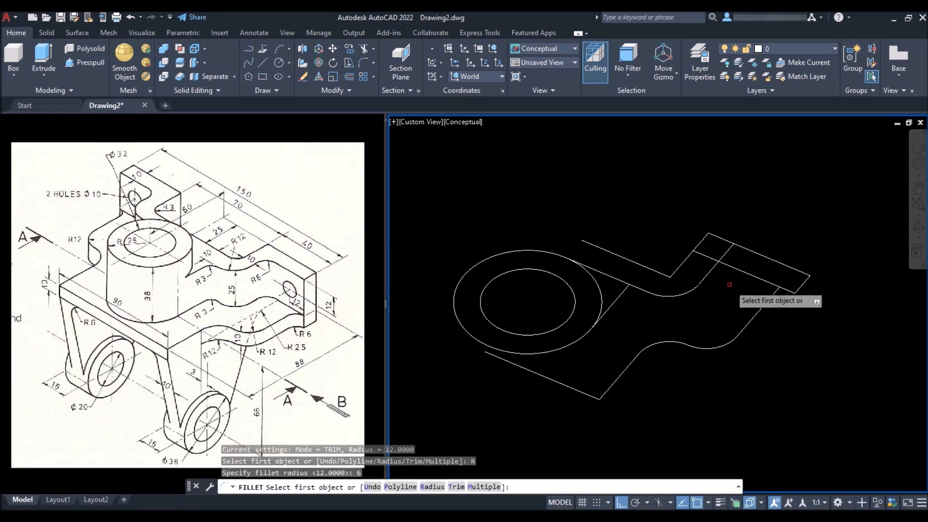
pyautogui.click(708, 271)
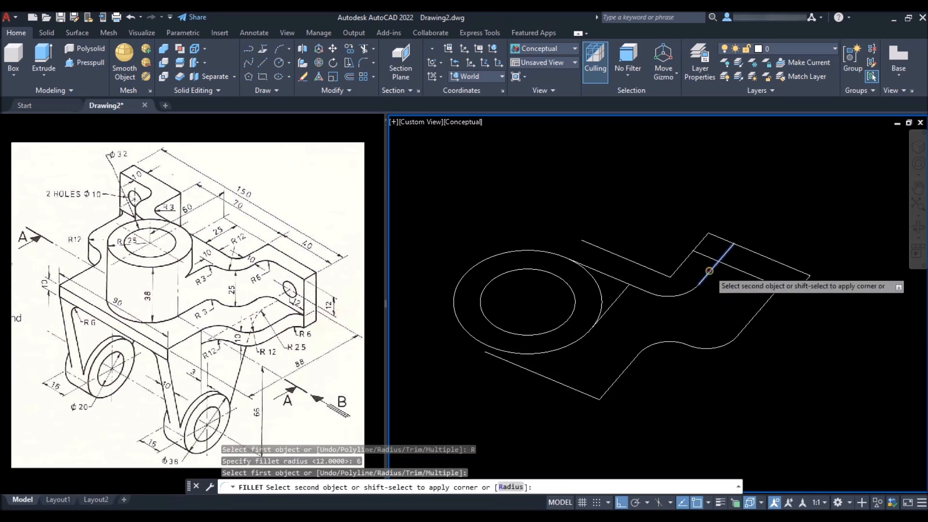
pyautogui.click(734, 267)
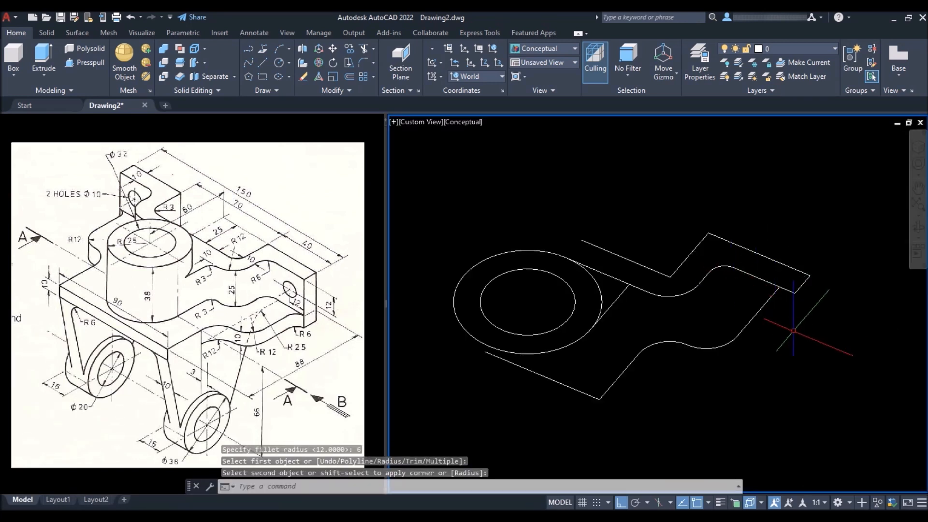
# Fillet the offset copy of the 40 edge and the outer side line that meets it near the short end edge with radius 6.
pyautogui.press('Return')
pyautogui.click(772, 295)
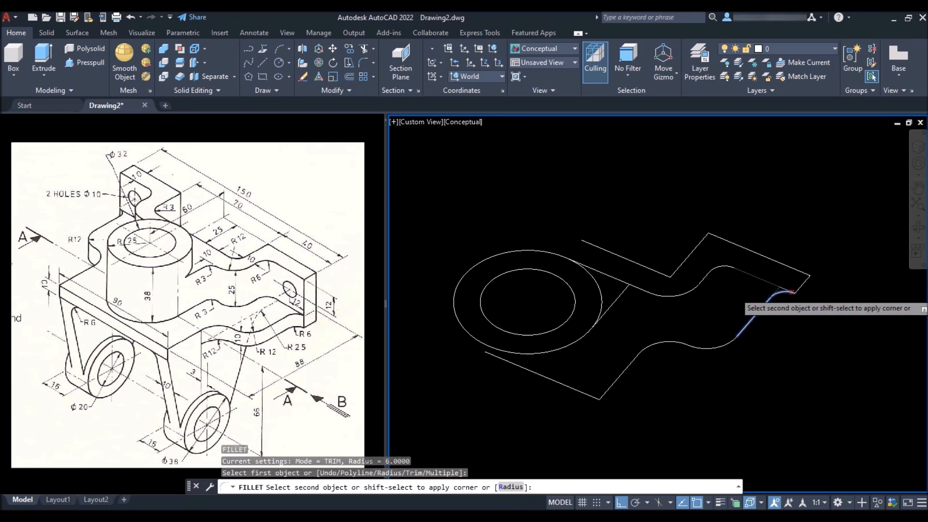
pyautogui.click(791, 292)
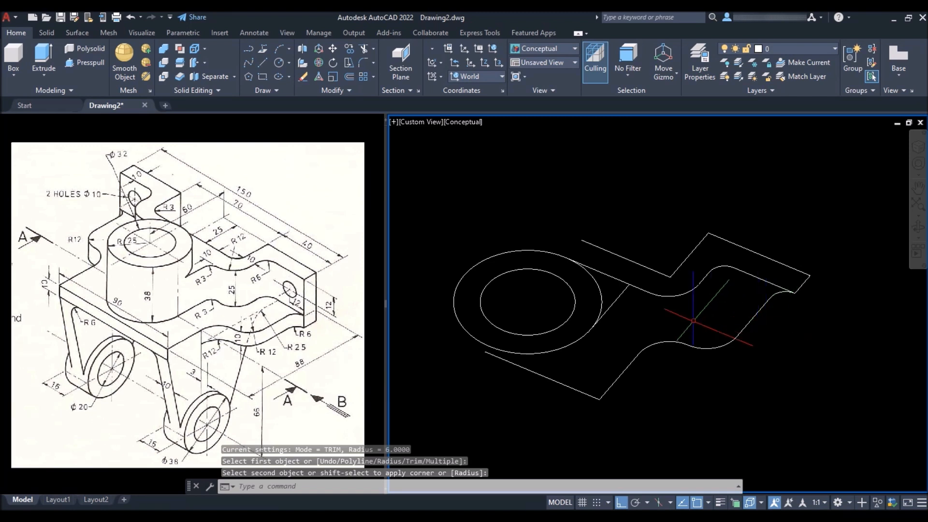
# Fillet the corner between the line from the larger circle's quadrant and the offset copy of the 35 edge with radius 3.
pyautogui.press('Return')
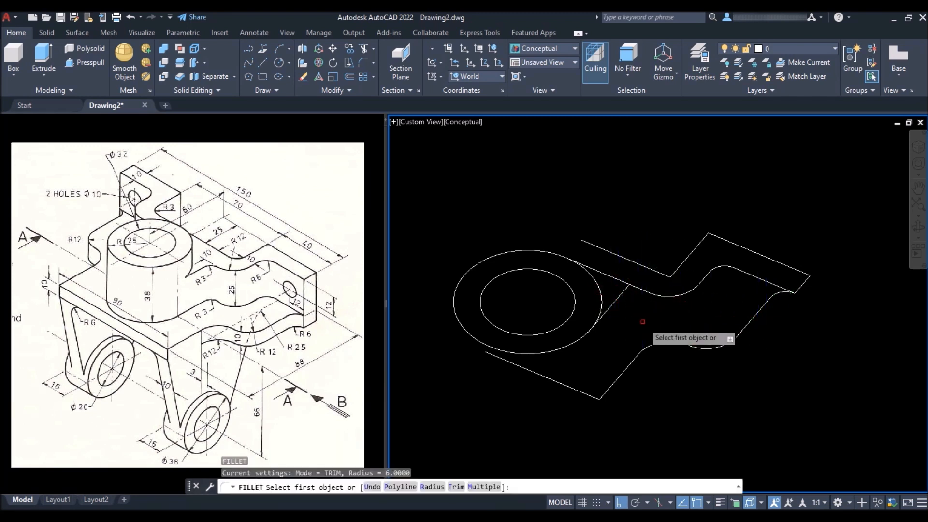
pyautogui.write('R')
pyautogui.press('Return')
pyautogui.write('3')
pyautogui.press('Return')
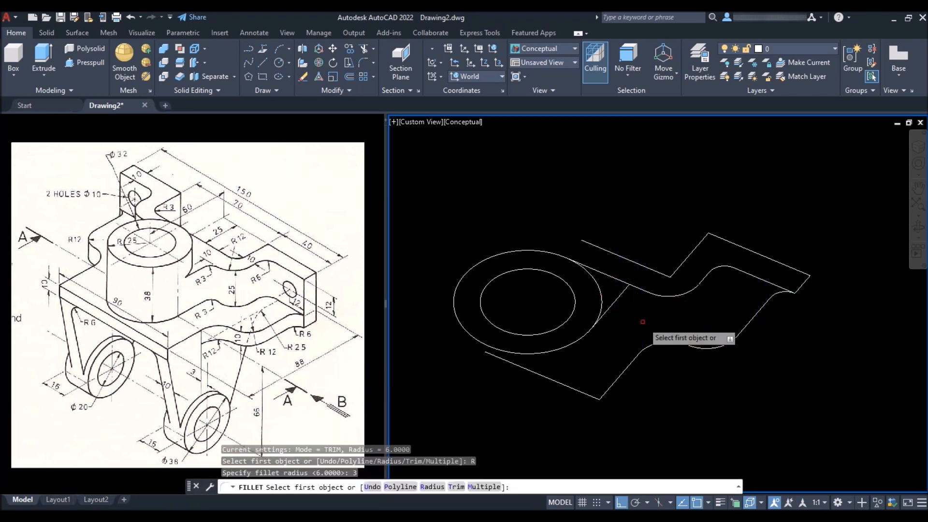
pyautogui.click(621, 294)
pyautogui.click(645, 290)
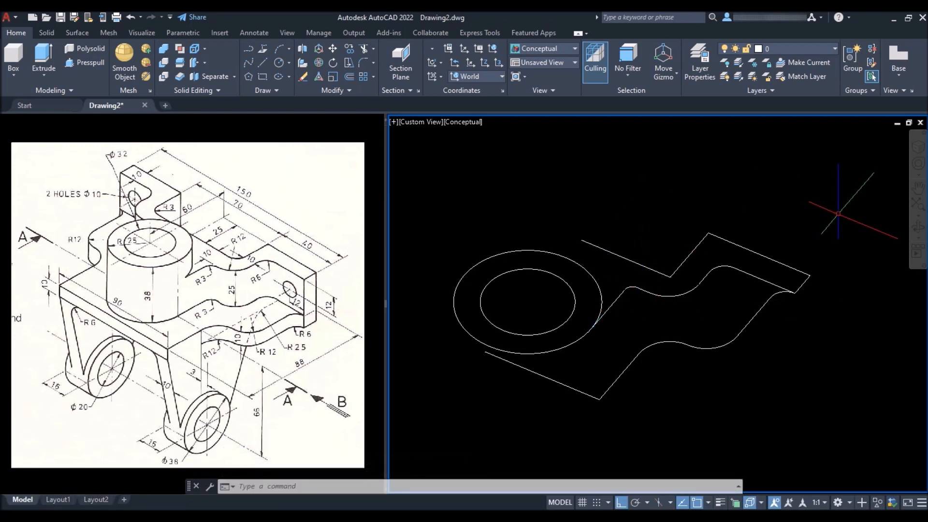
# Fillet the corner between the original 35 and 25 edges with radius 3.
pyautogui.click(672, 274)
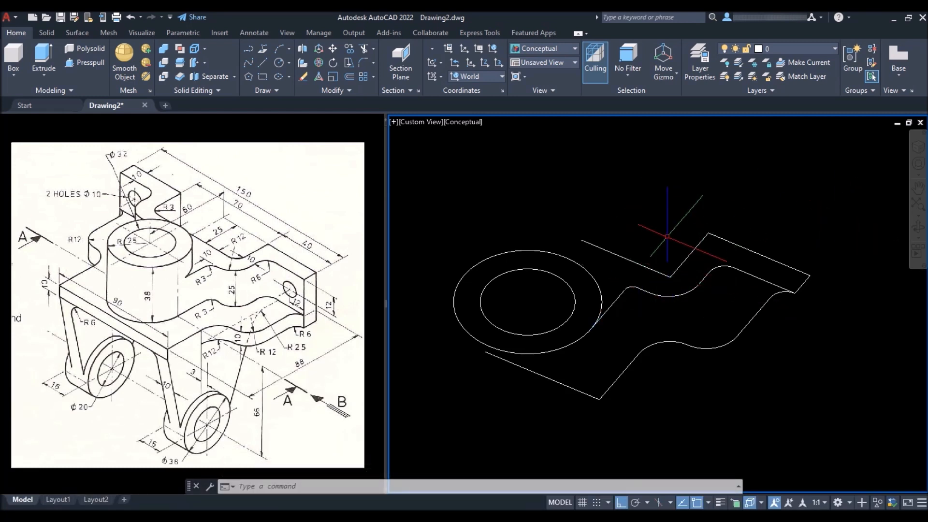
pyautogui.press('Return')
pyautogui.write('R')
pyautogui.press('Return')
pyautogui.press('Return')
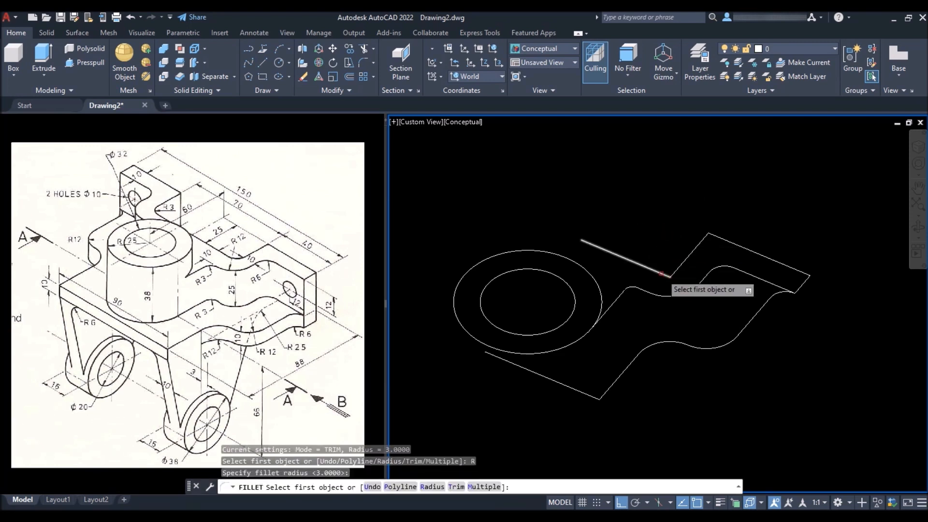
pyautogui.click(662, 273)
pyautogui.click(675, 271)
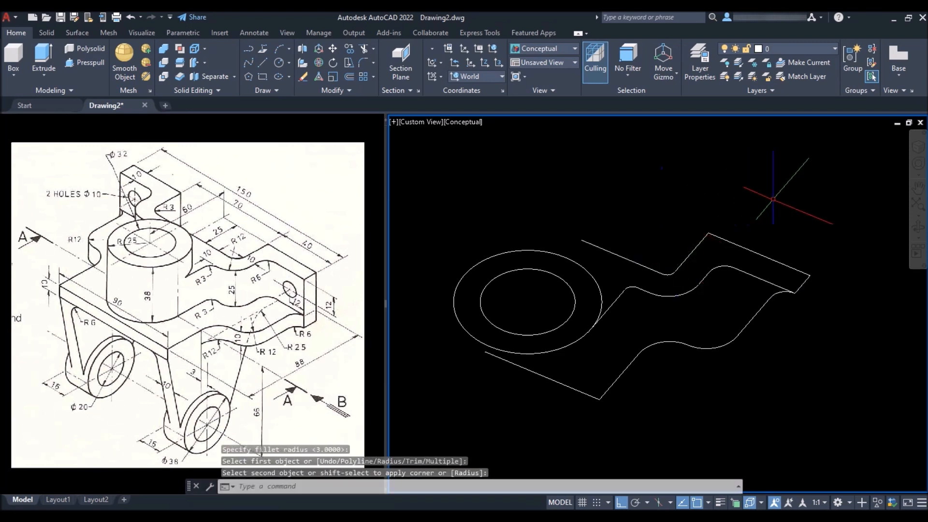
# Mirror the whole half outline, without the circles, about the Y-direction line through the circles' centre, keeping the source objects.
pyautogui.click(838, 188)
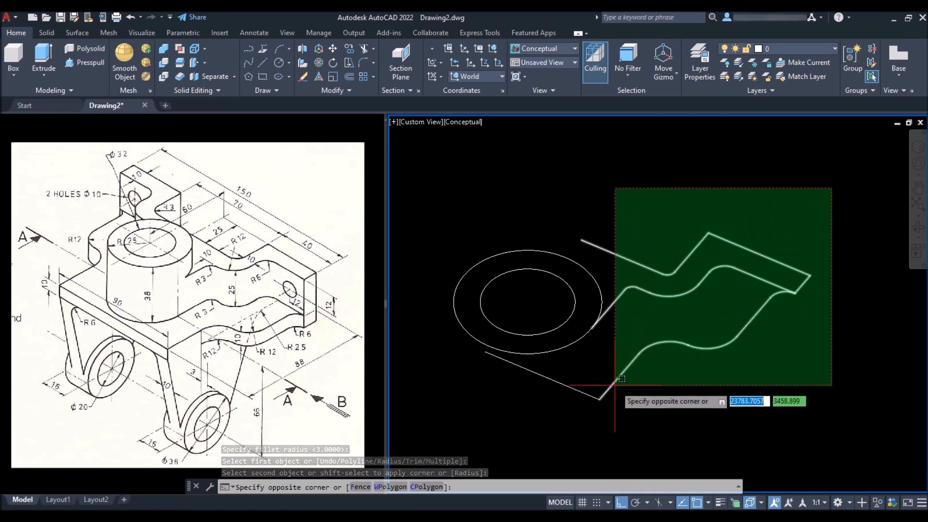
pyautogui.click(578, 377)
pyautogui.scroll(-2, 602, 309)
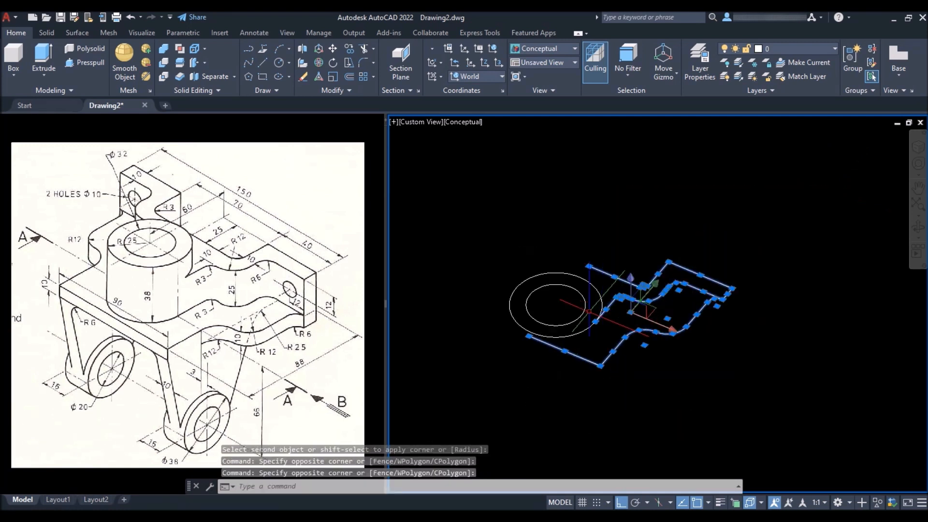
pyautogui.press('Return')
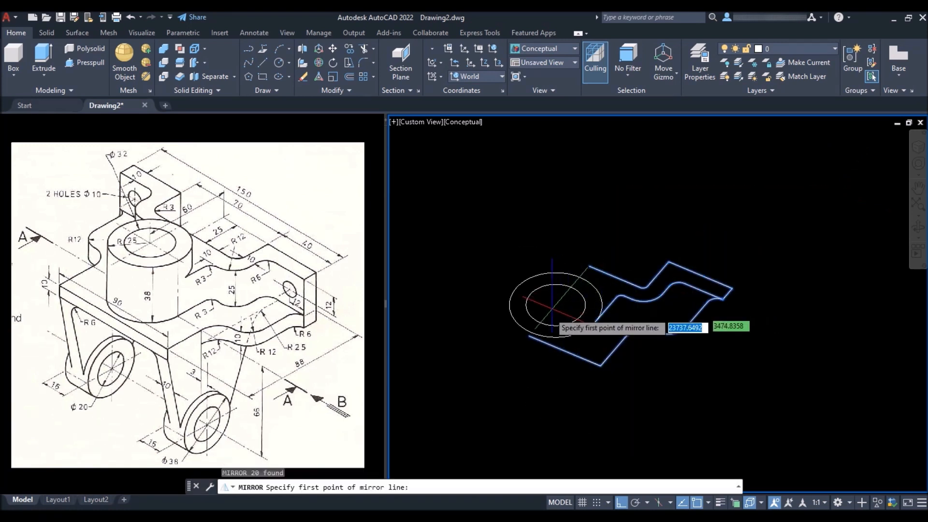
pyautogui.click(540, 322)
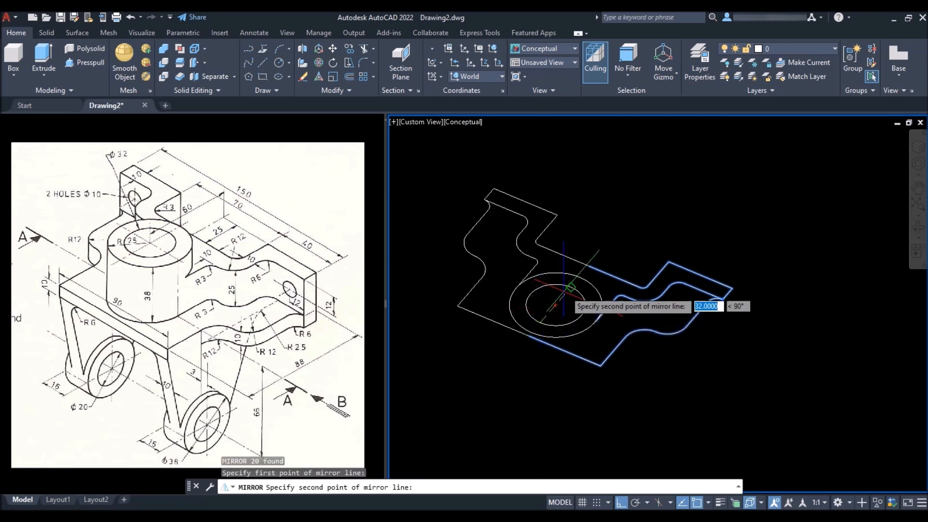
pyautogui.click(574, 290)
pyautogui.press('Return')
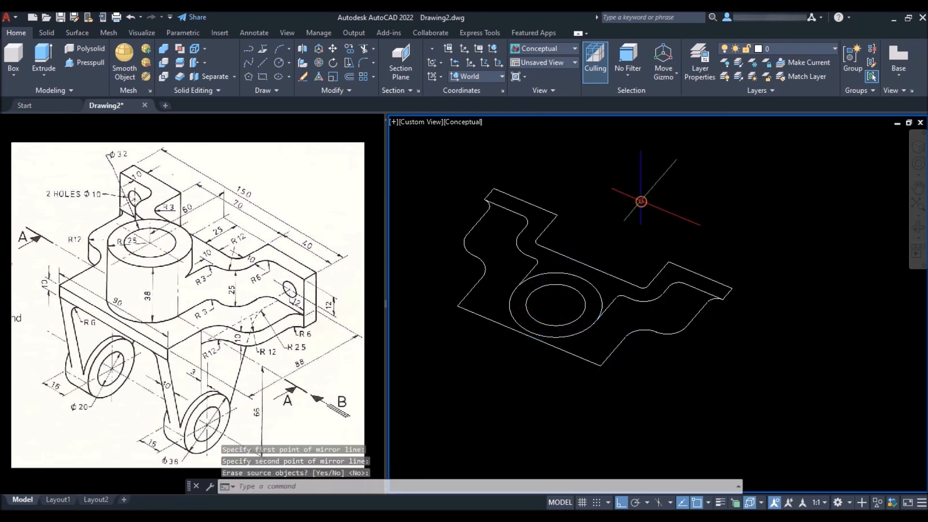
# Presspull the front base region, the ring between the two circles and the rear region together 10 downward, leaving the inner circle open.
pyautogui.scroll(-1, 641, 219)
pyautogui.scroll(3, 585, 244)
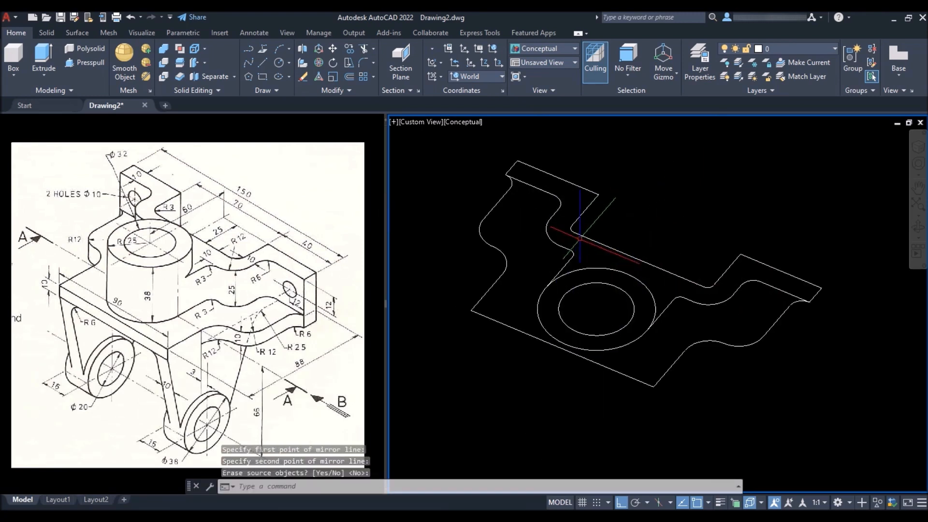
pyautogui.keyDown('shift'); pyautogui.moveTo(589, 299); pyautogui.dragTo(581, 264, button='middle'); pyautogui.keyUp('shift')
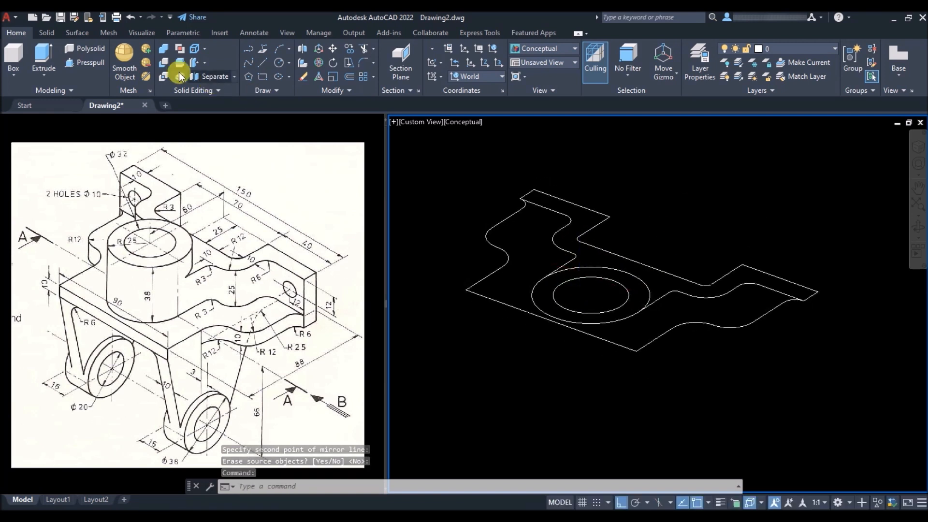
pyautogui.write('P')
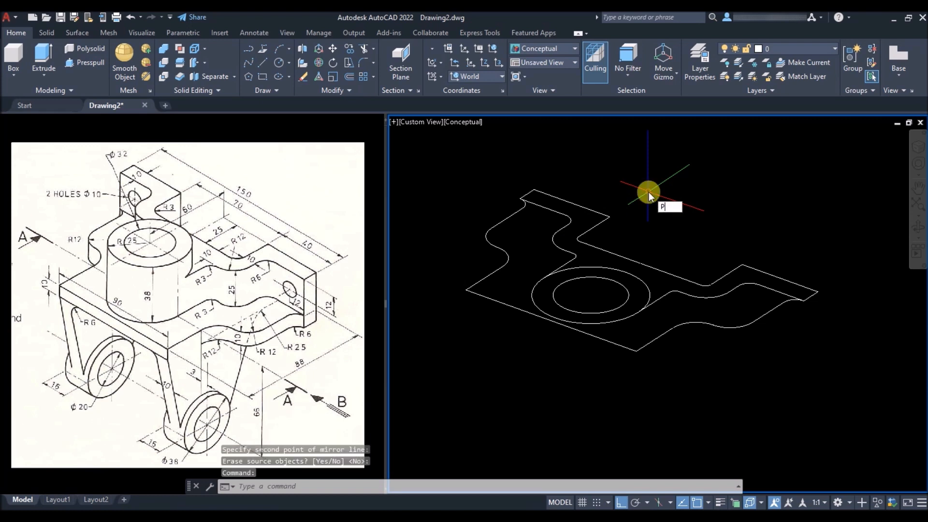
pyautogui.write('RES')
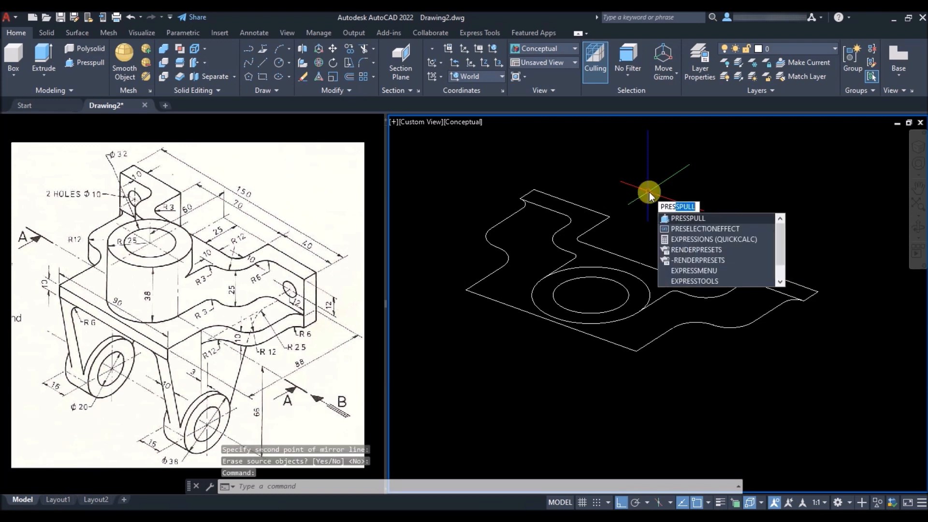
pyautogui.press('Return')
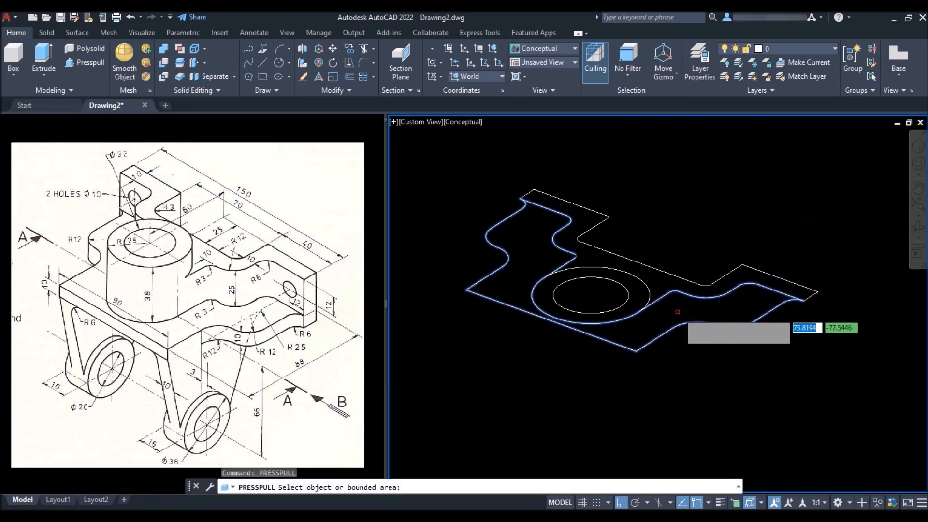
pyautogui.click(676, 311)
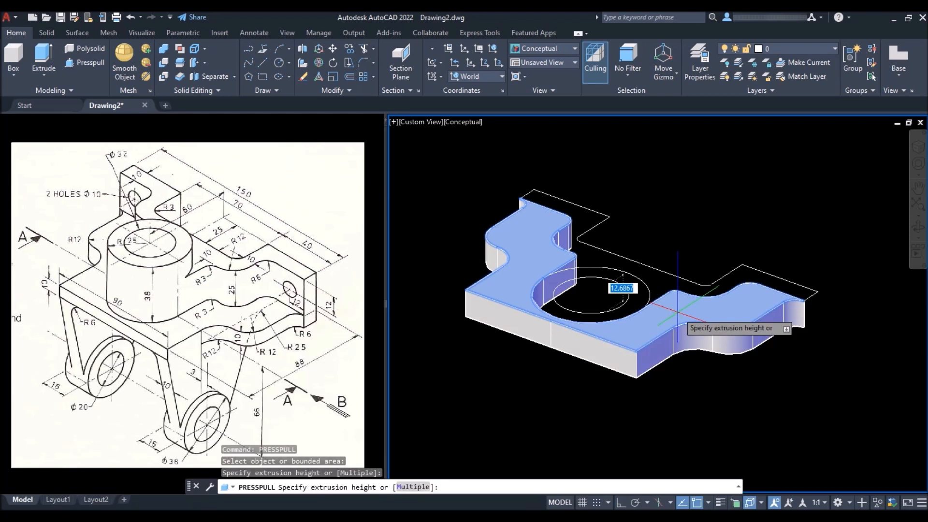
pyautogui.write('M')
pyautogui.press('Return')
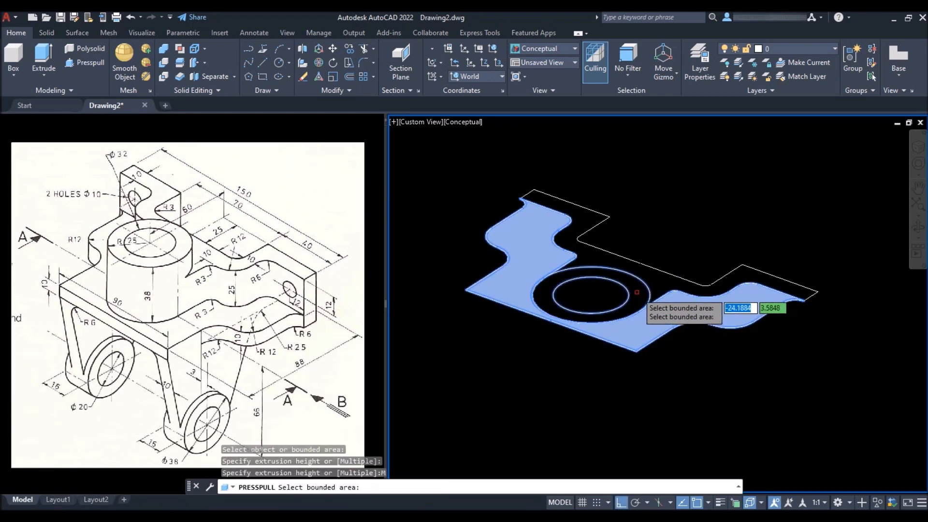
pyautogui.click(636, 292)
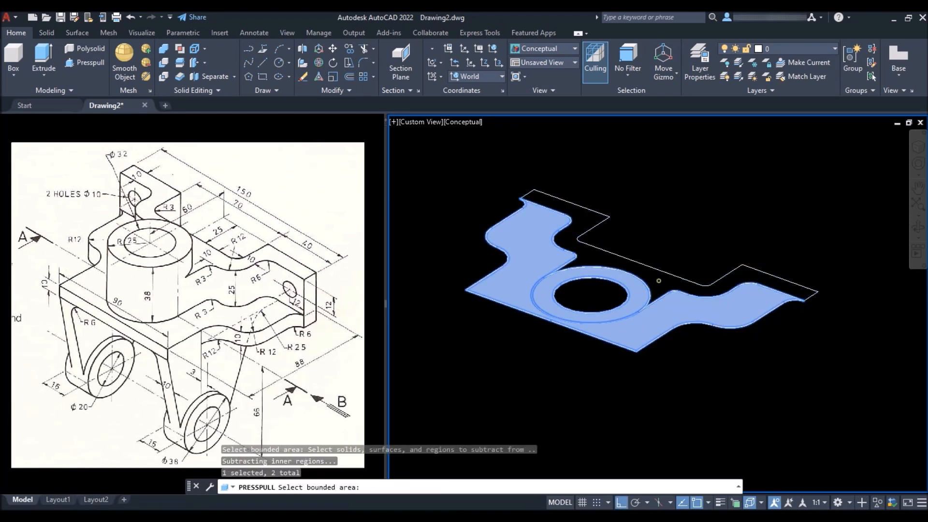
pyautogui.click(658, 280)
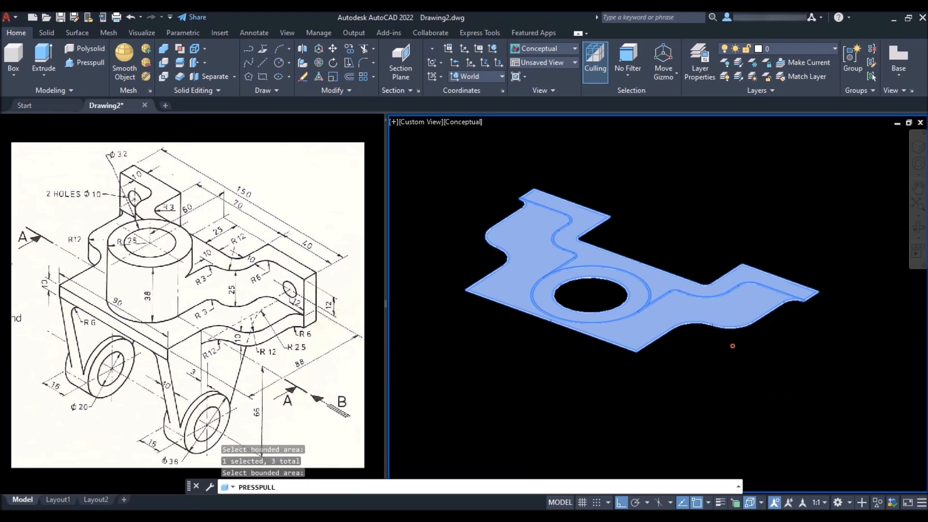
pyautogui.press('Return')
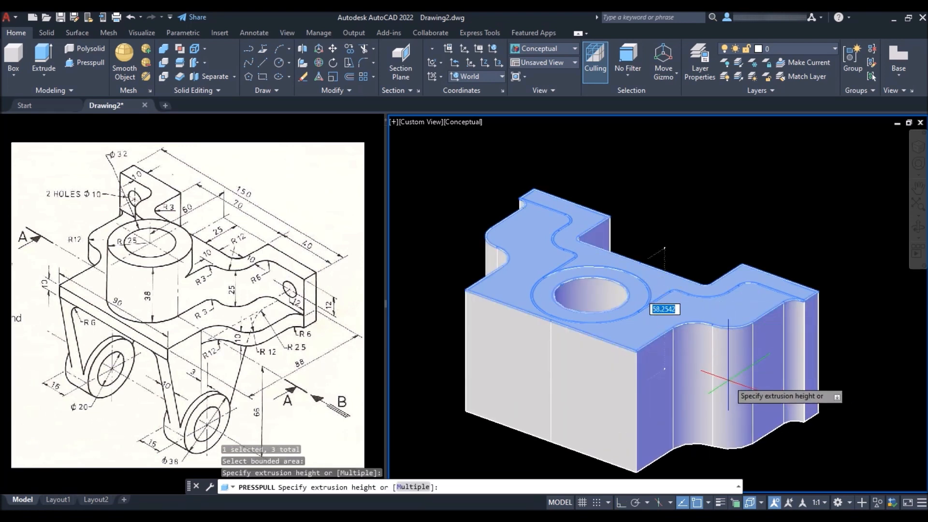
pyautogui.press('Return')
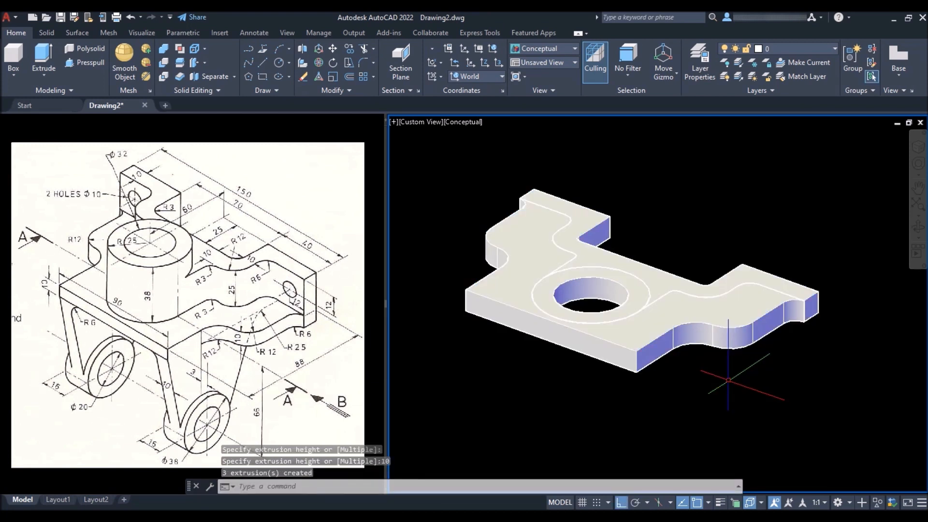
# Presspull the ring between the two circles 38 upward from the base plate's top face.
pyautogui.press('Return')
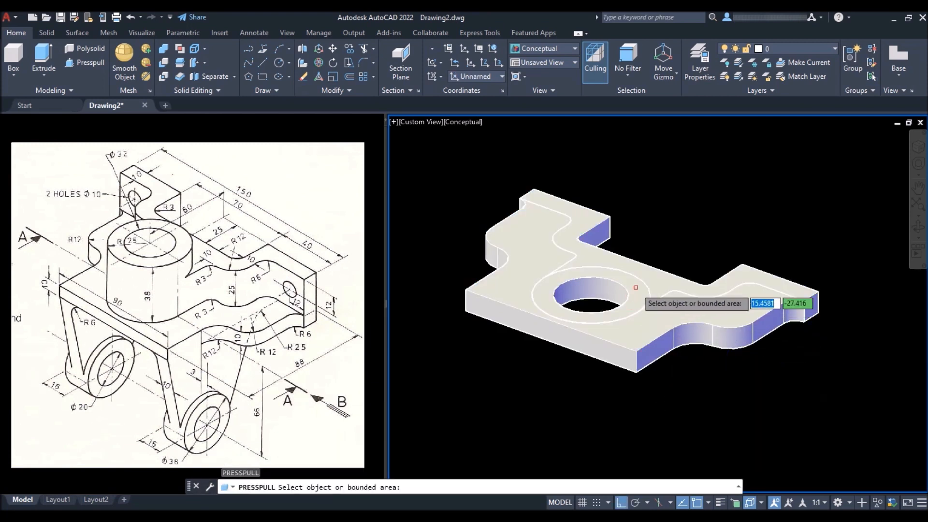
pyautogui.click(636, 286)
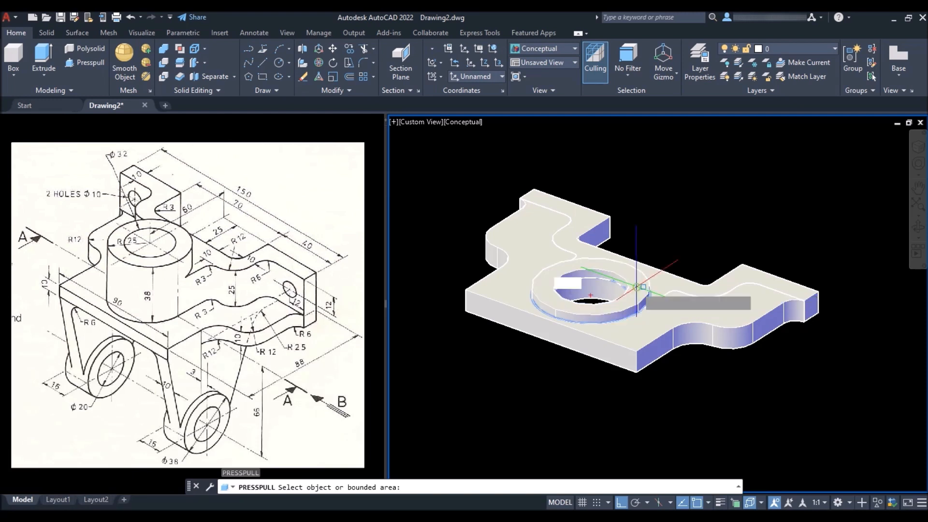
pyautogui.press('Return')
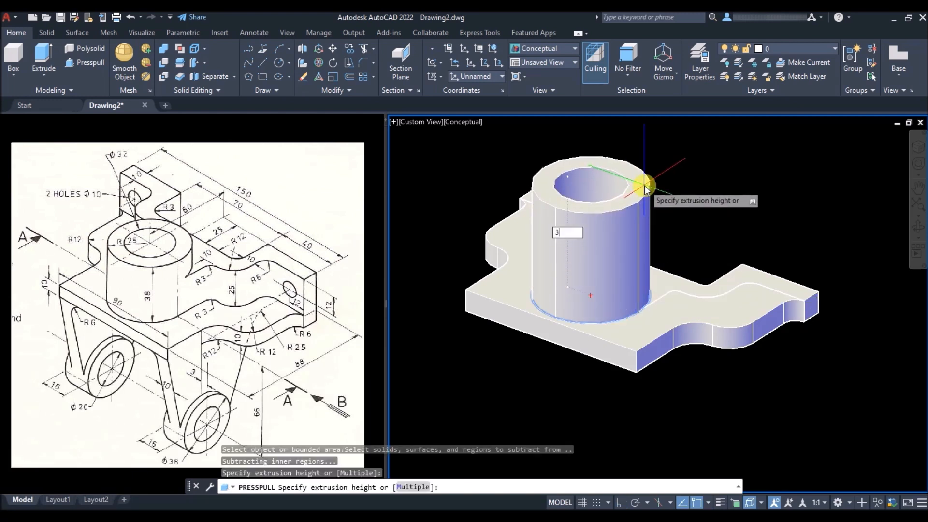
pyautogui.write('38')
pyautogui.press('Return')
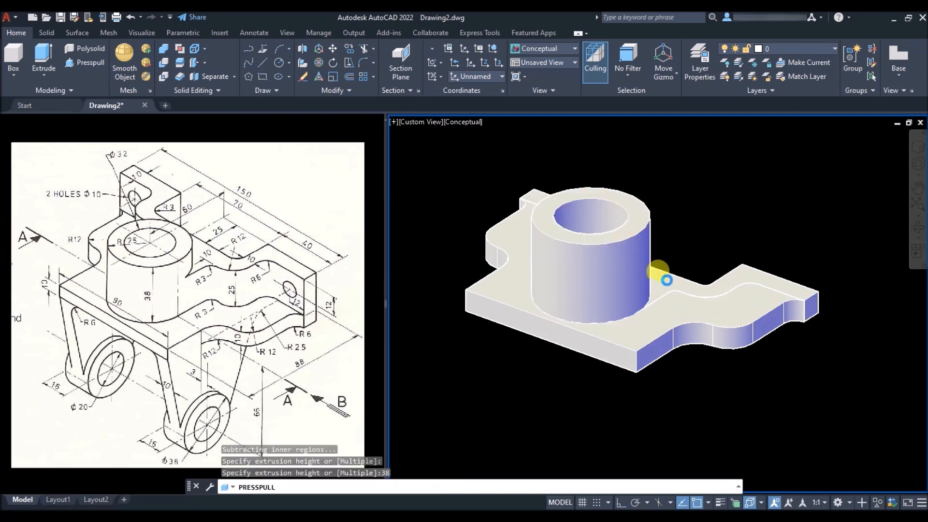
# Presspull the rear wavy wall region 25 upward from the base plate and end the command.
pyautogui.click(667, 281)
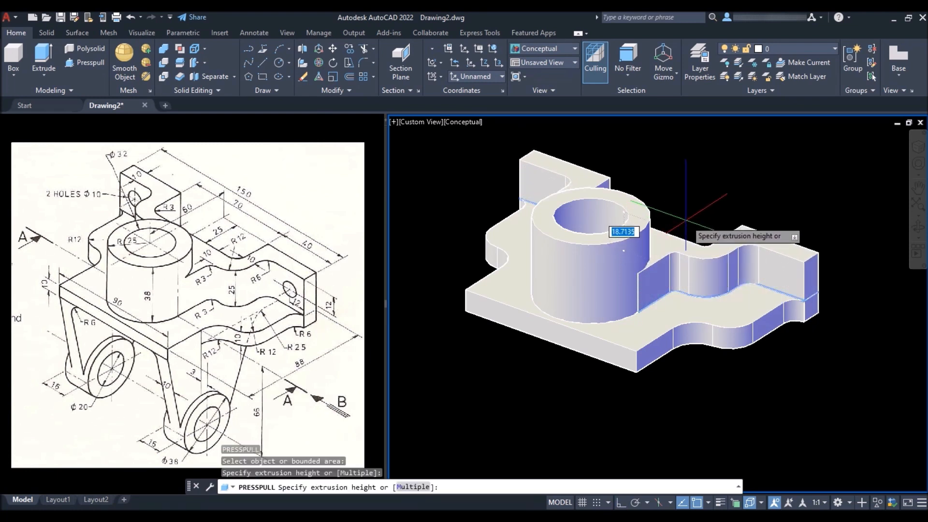
pyautogui.write('25')
pyautogui.press('Return')
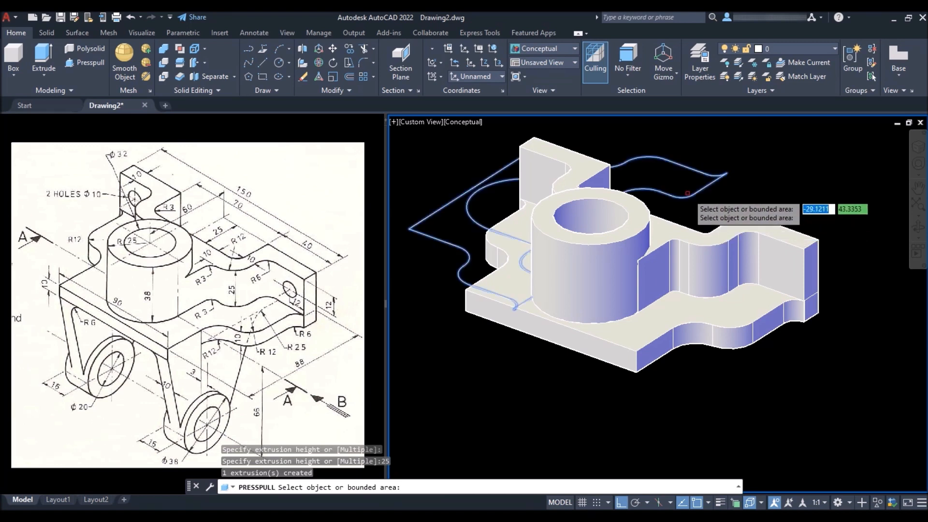
pyautogui.press('Return')
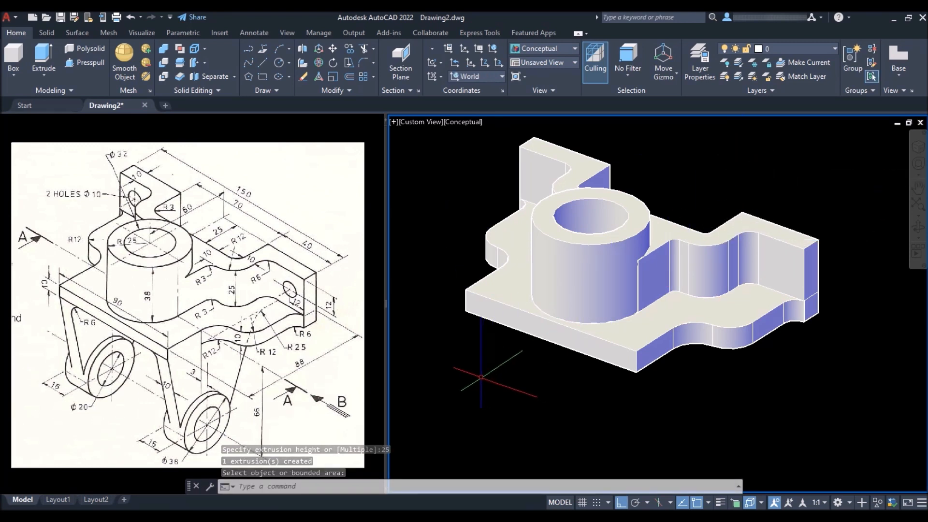
# With Dynamic UCS on, draw a radius 5 circle on the +X wall end's flat front face, centred 12 below its upper outer corner.
pyautogui.scroll(2, 818, 253)
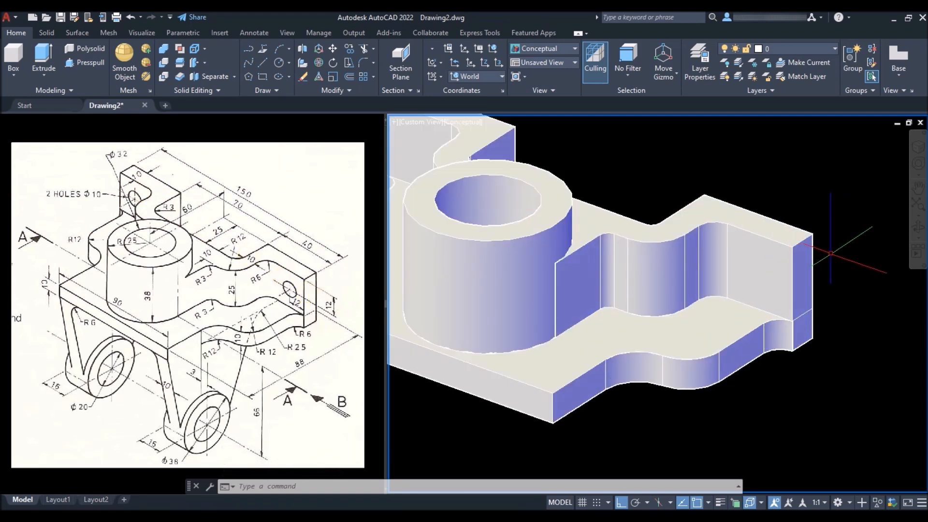
pyautogui.press('F6')
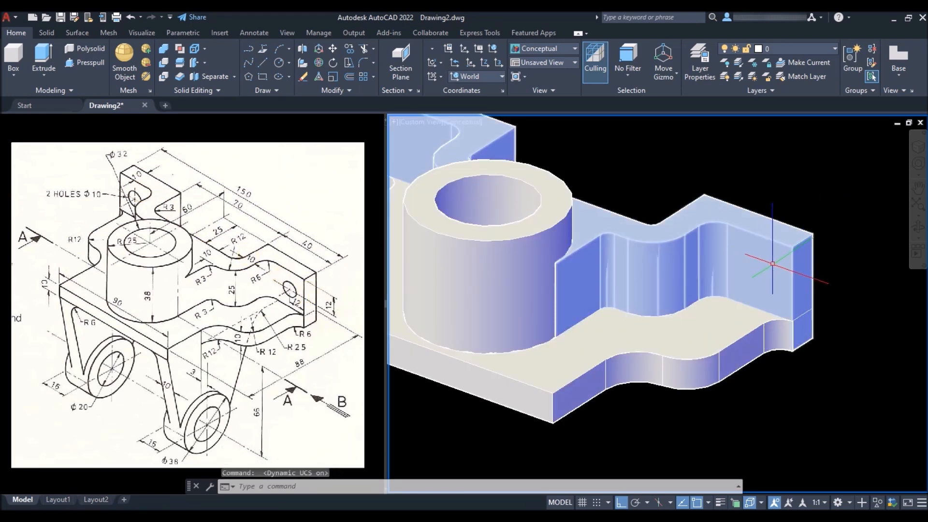
pyautogui.press('Return')
pyautogui.scroll(4, 783, 251)
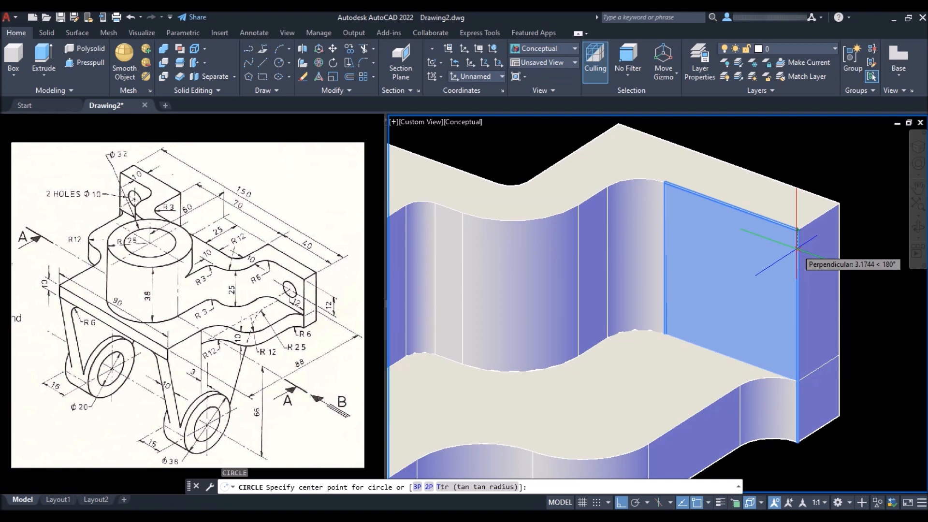
pyautogui.write('12')
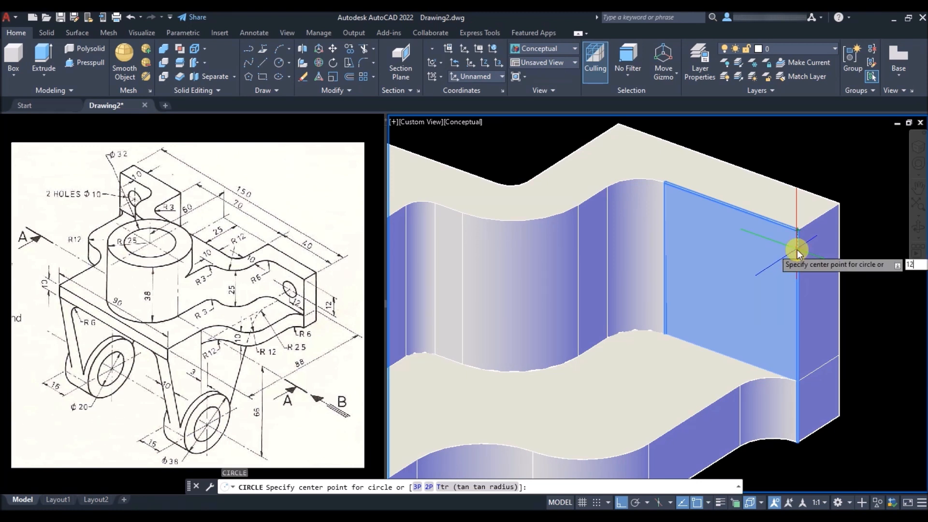
pyautogui.press('Return')
pyautogui.write('5')
pyautogui.press('Return')
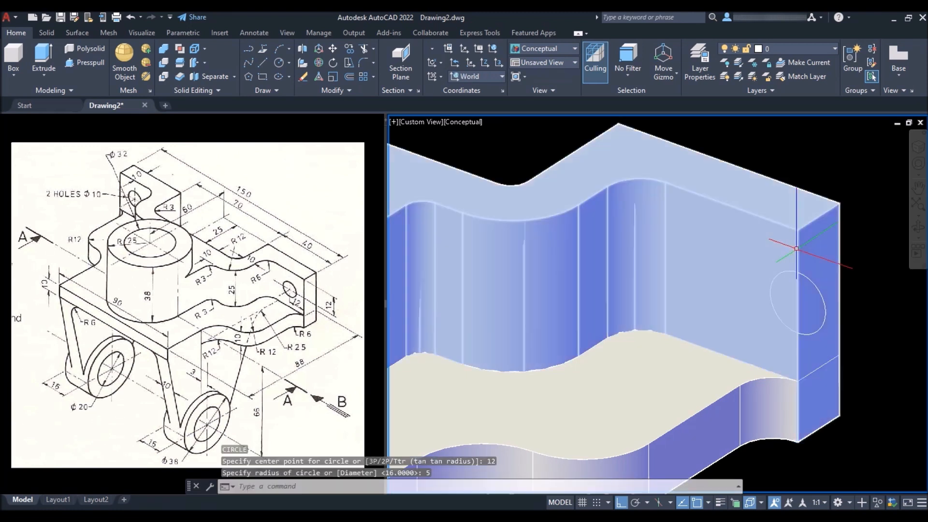
# Move the radius 5 circle 12 inward along the X direction, away from the wall's outer vertical edge.
pyautogui.scroll(-3, 720, 263)
pyautogui.click(741, 173)
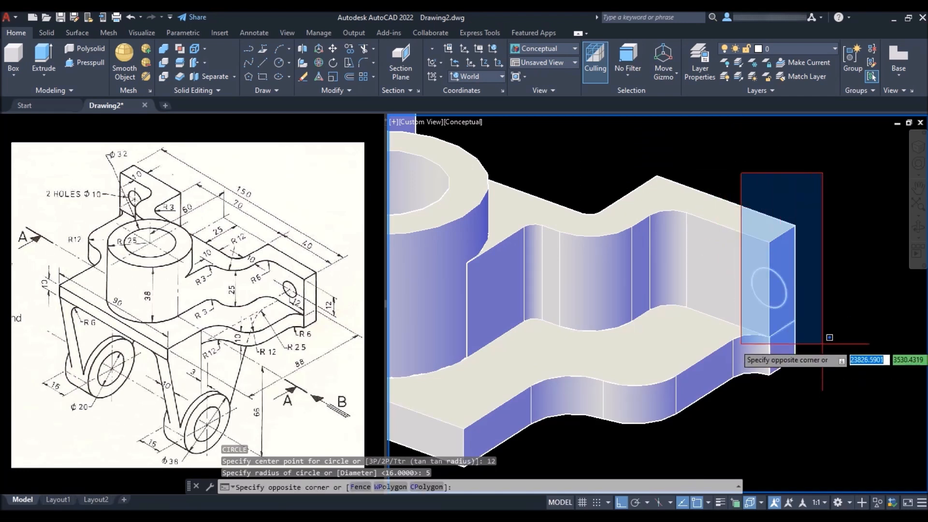
pyautogui.click(816, 320)
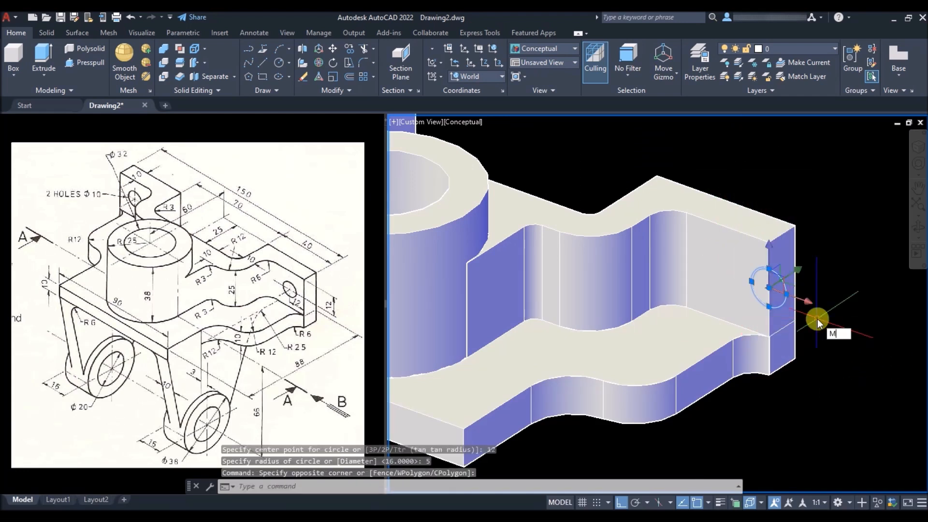
pyautogui.press('Return')
pyautogui.click(881, 453)
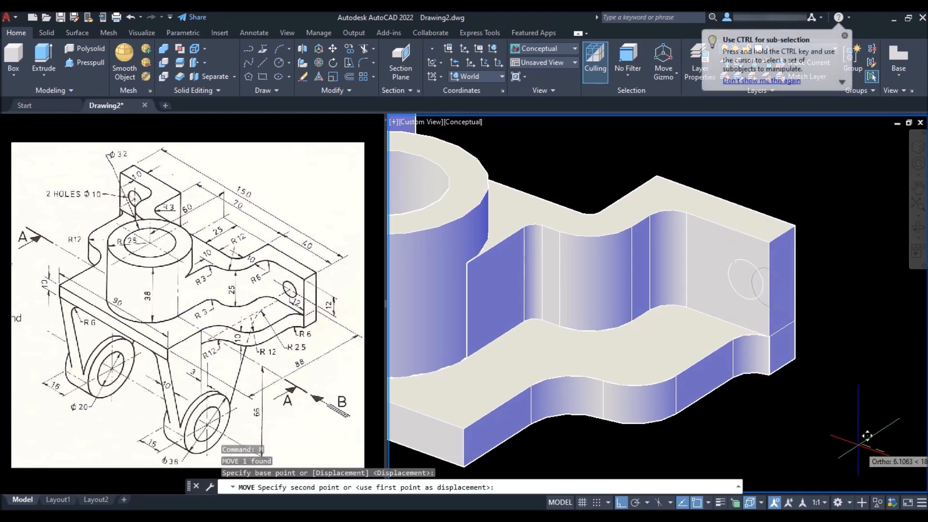
pyautogui.write('12')
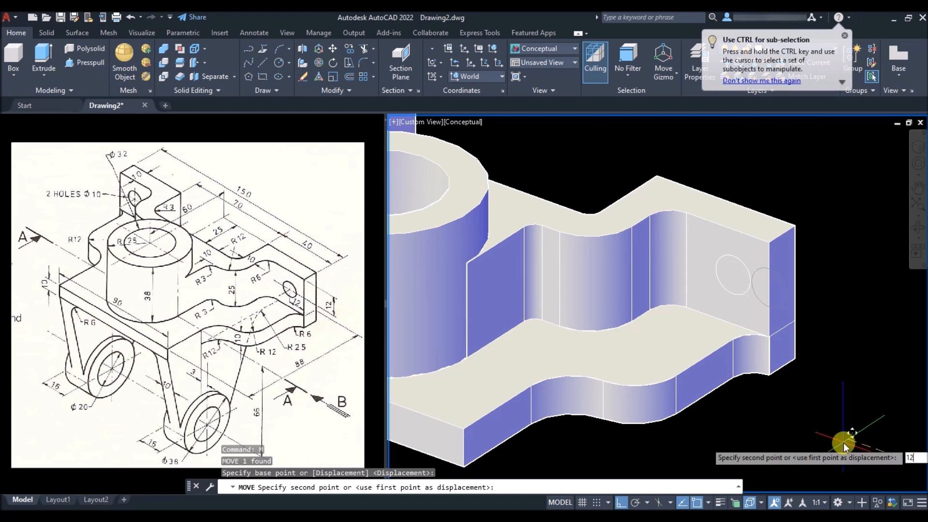
pyautogui.press('Return')
# 3D-mirror the radius 5 circle about the vertical Y-Z plane through the cylinder's top centre, keeping the source circle.
pyautogui.scroll(-2, 746, 423)
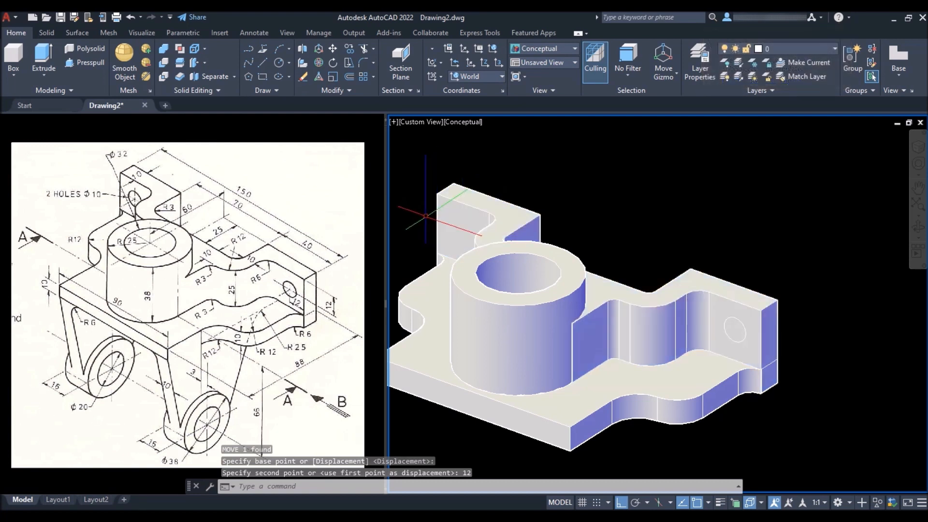
pyautogui.click(699, 236)
pyautogui.click(772, 340)
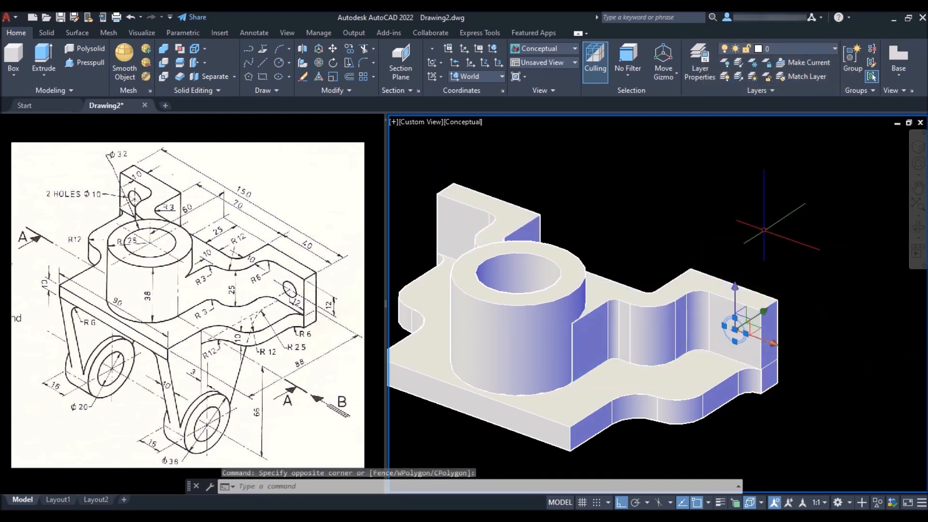
pyautogui.write('3D')
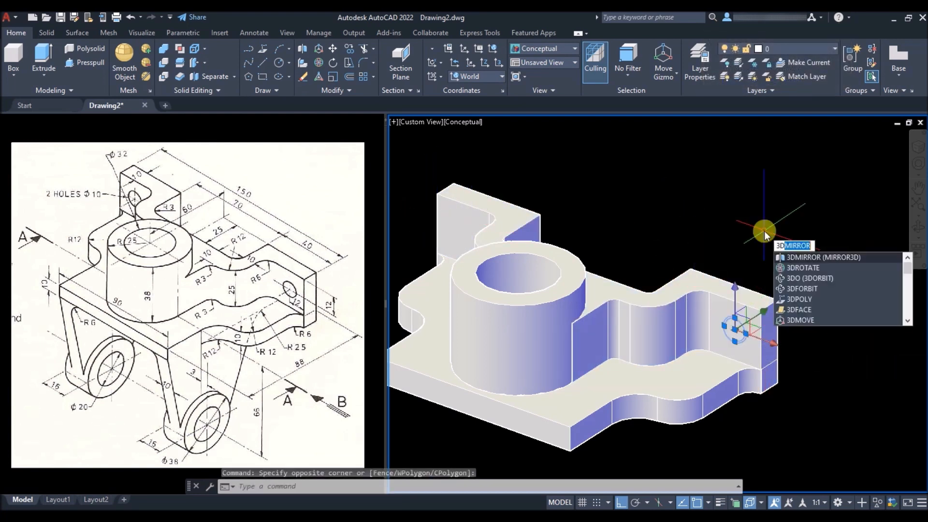
pyautogui.write('MI')
pyautogui.press('Return')
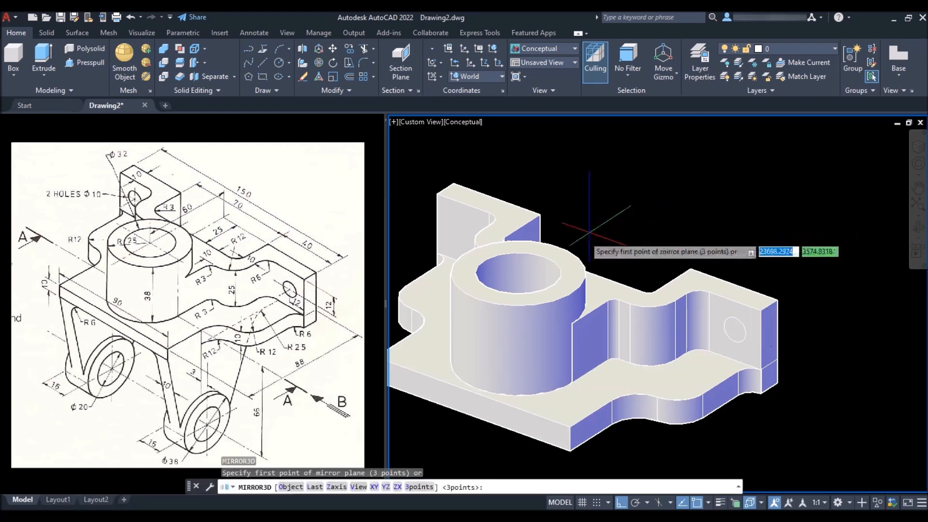
pyautogui.click(516, 274)
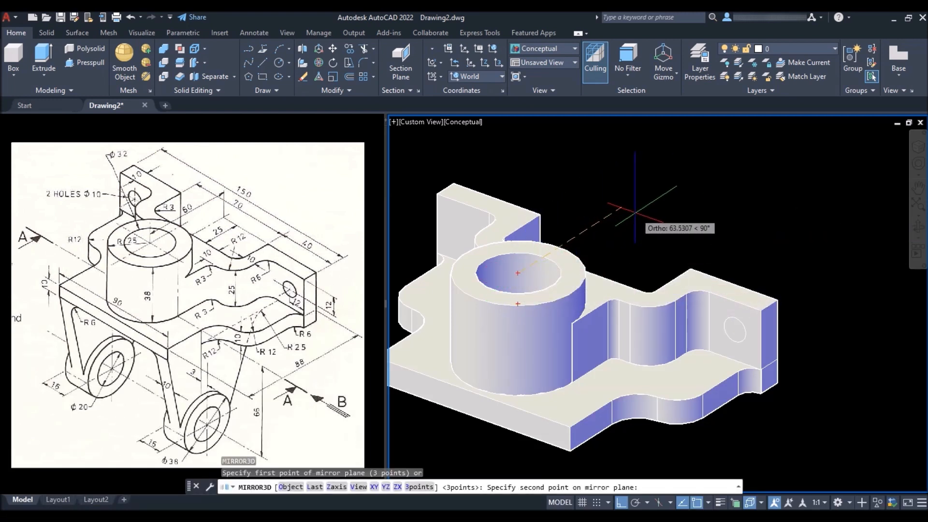
pyautogui.click(621, 208)
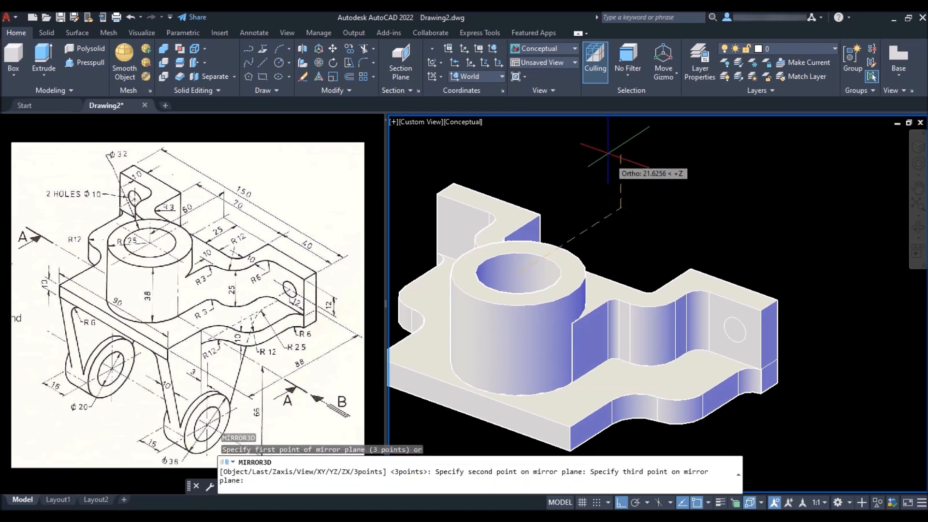
pyautogui.click(607, 129)
pyautogui.rightClick(774, 172)
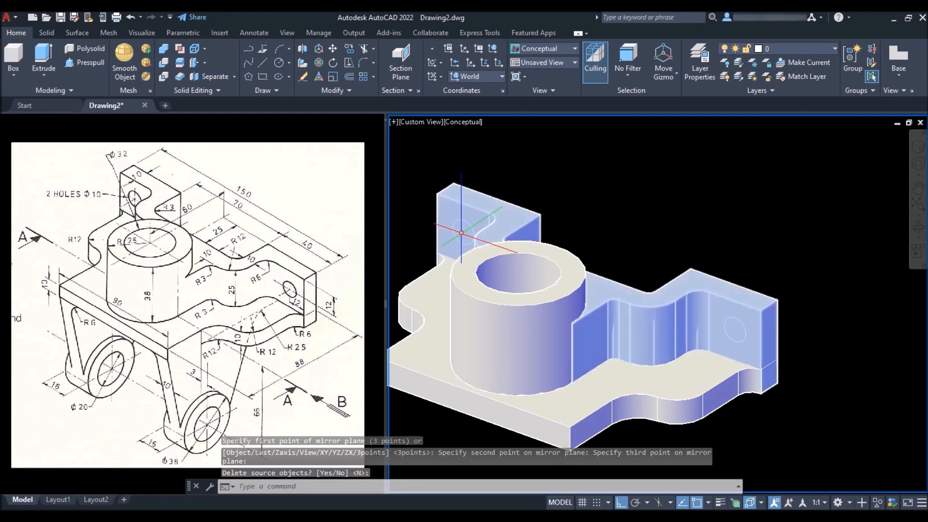
# Presspull both radius 5 circles through the wall ends to cut the two holes, and end the command.
pyautogui.click(79, 63)
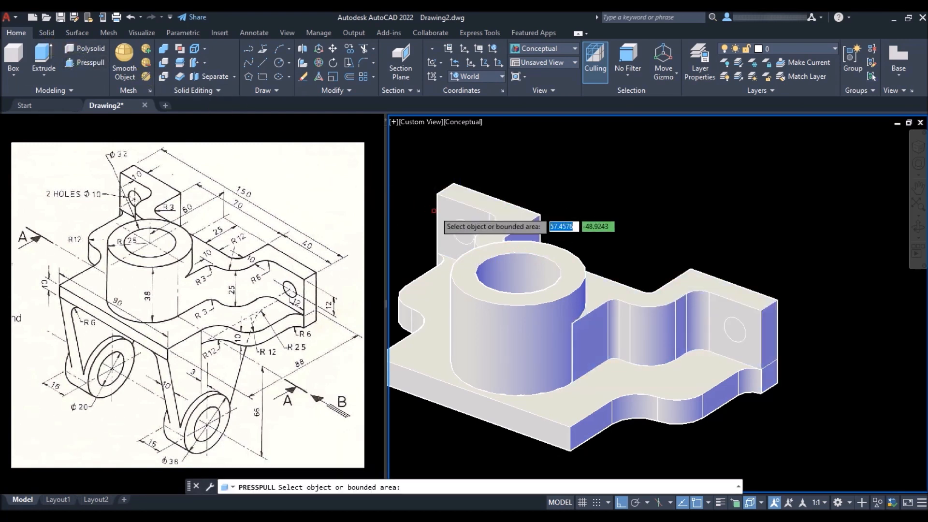
pyautogui.click(463, 232)
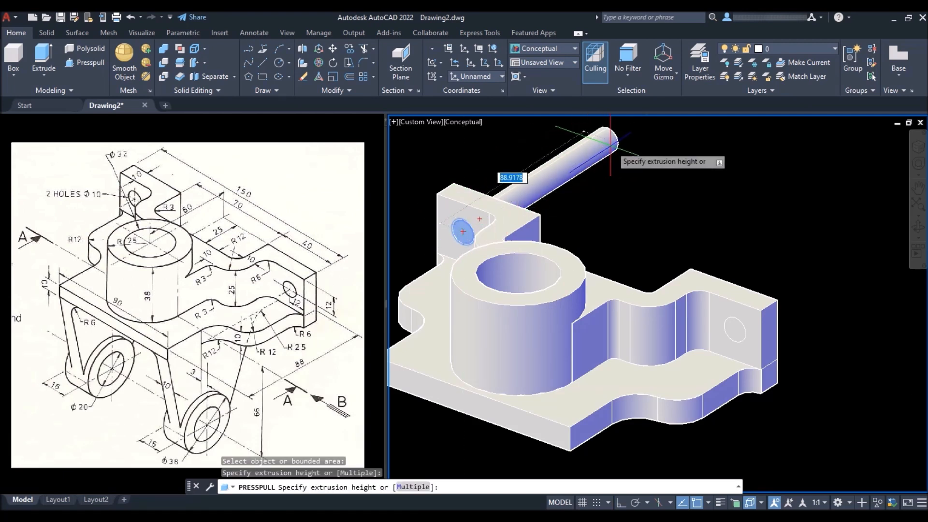
pyautogui.click(610, 143)
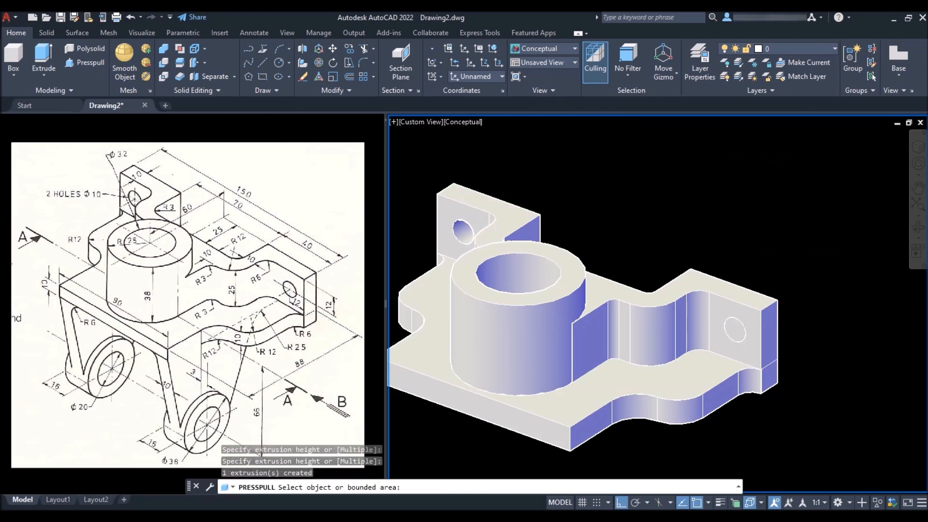
pyautogui.click(734, 329)
pyautogui.click(773, 198)
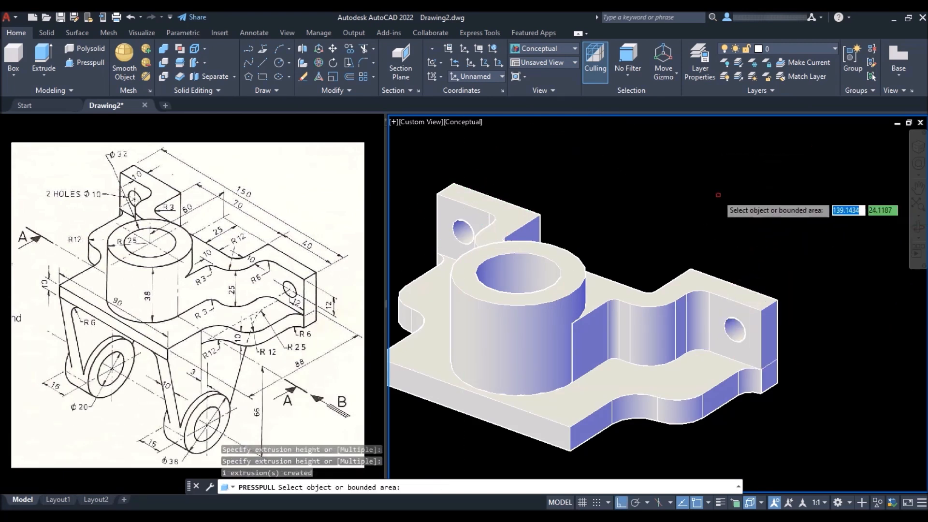
pyautogui.press('Return')
# Set the coordinate system to the Right preset and turn Dynamic UCS off.
pyautogui.scroll(-5, 686, 208)
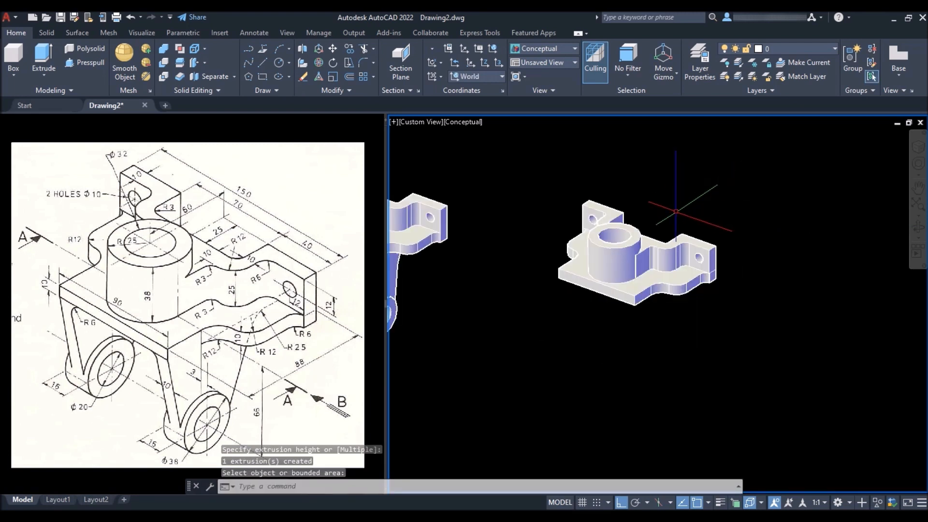
pyautogui.scroll(5, 675, 211)
pyautogui.press('Return')
pyautogui.scroll(-3, 704, 383)
pyautogui.scroll(3, 599, 346)
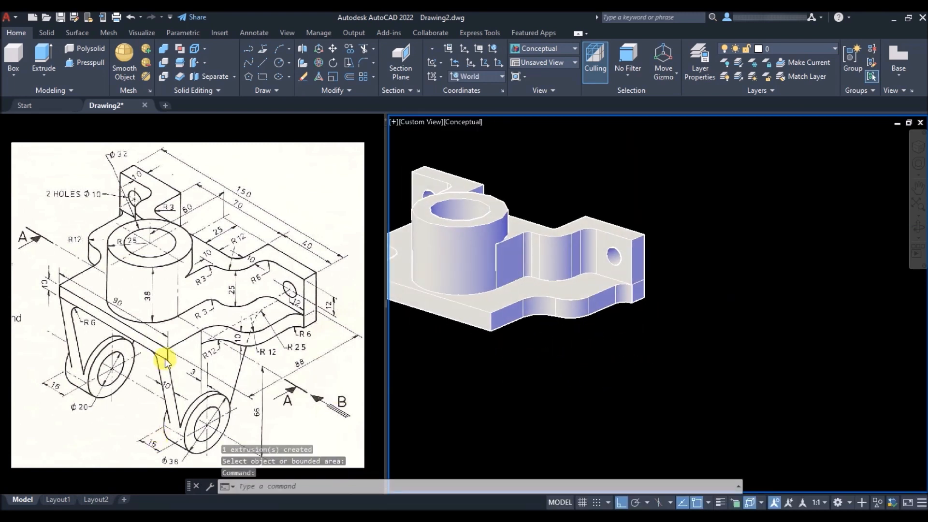
pyautogui.click(497, 77)
pyautogui.click(477, 144)
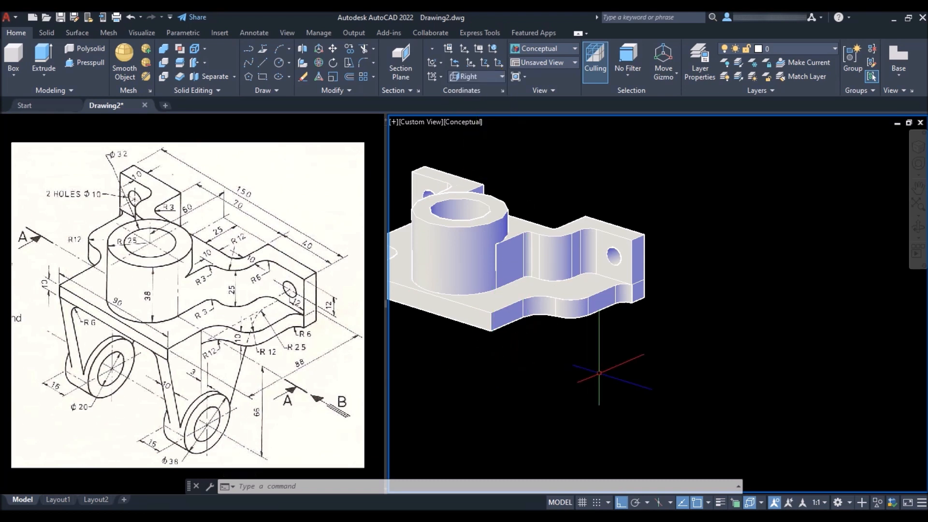
pyautogui.press('F6')
pyautogui.scroll(3, 534, 334)
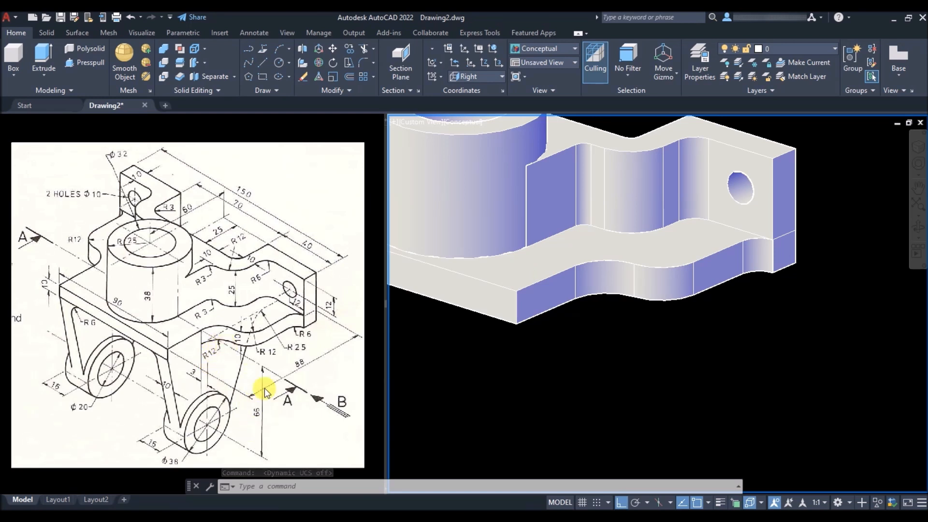
pyautogui.write('c')
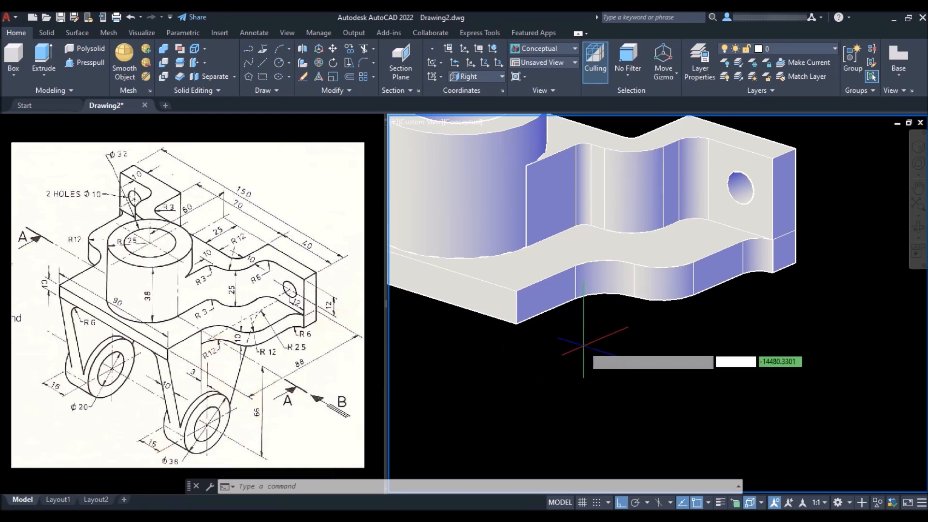
pyautogui.press('Return')
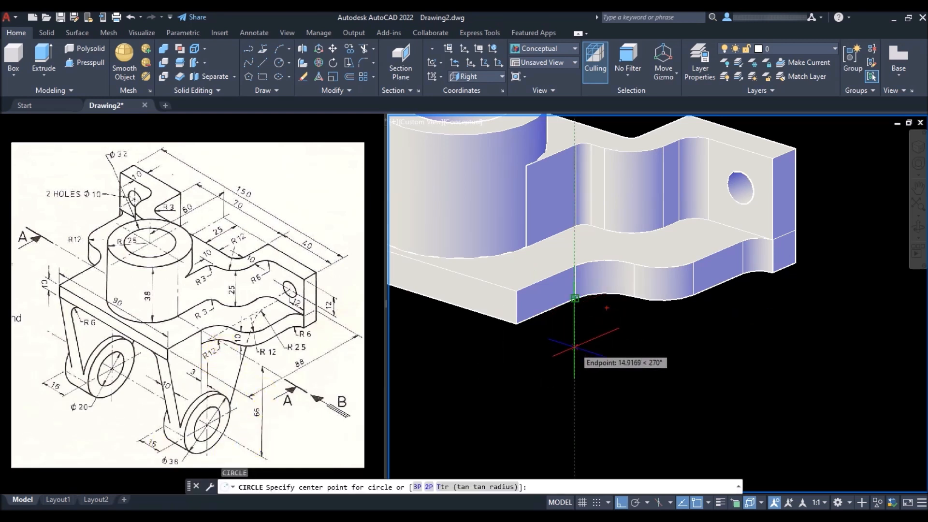
pyautogui.write('66')
pyautogui.press('Return')
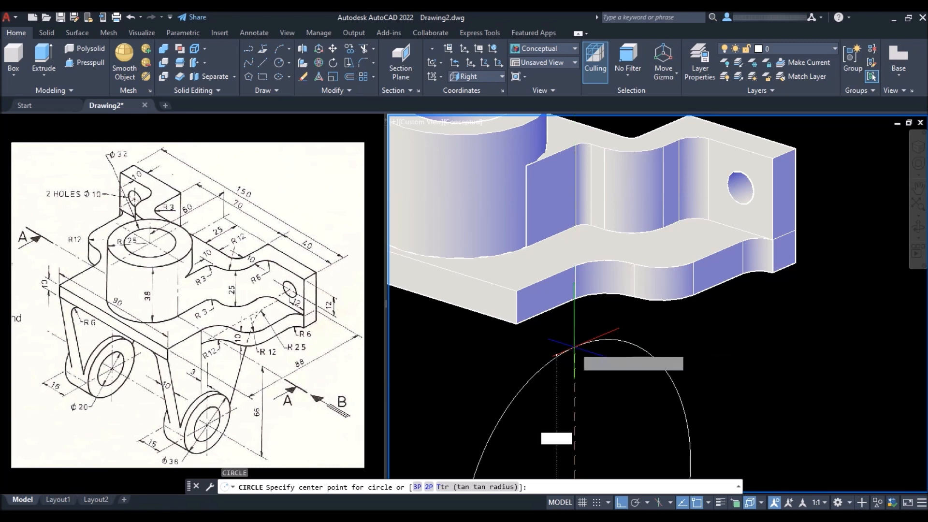
pyautogui.press('Escape')
# Draw a radius 19 circle centred 66 below the base plate's lower edge, under the point where the +X side's straight edge meets the curve.
pyautogui.press('Return')
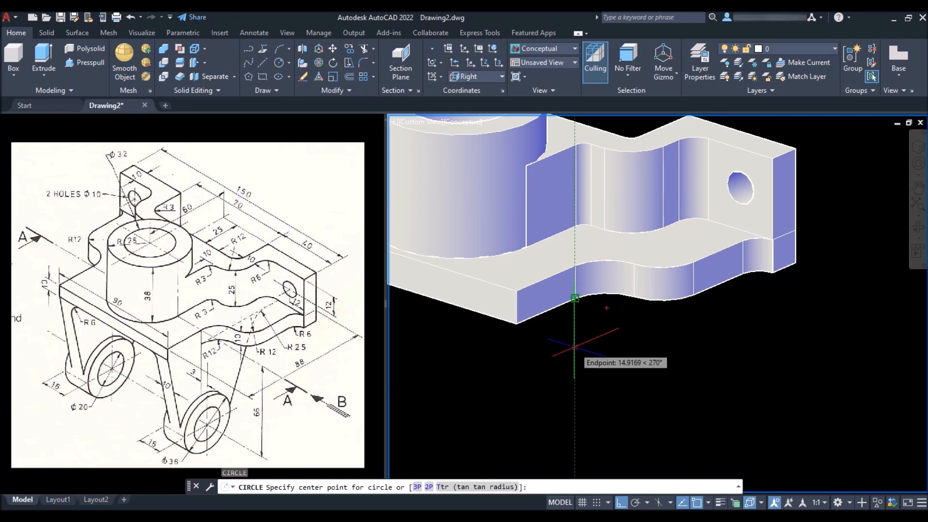
pyautogui.write('66')
pyautogui.press('Return')
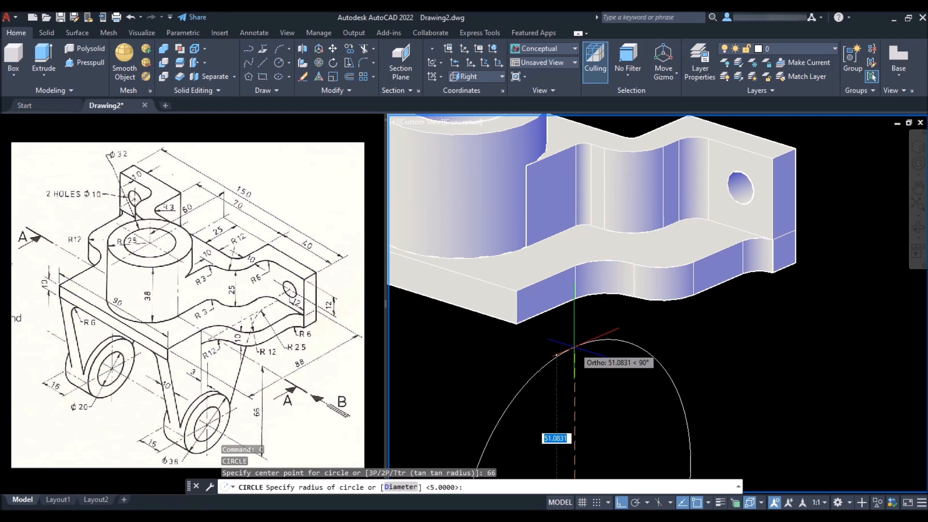
pyautogui.write('19')
pyautogui.press('Return')
# Draw a concentric radius 10 circle inside the radius 19 circle.
pyautogui.scroll(-2, 567, 306)
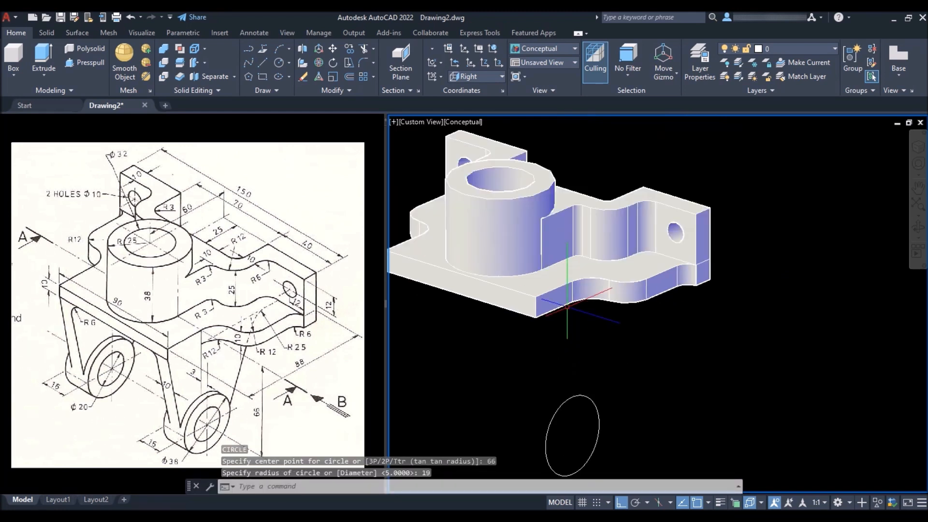
pyautogui.press('Return')
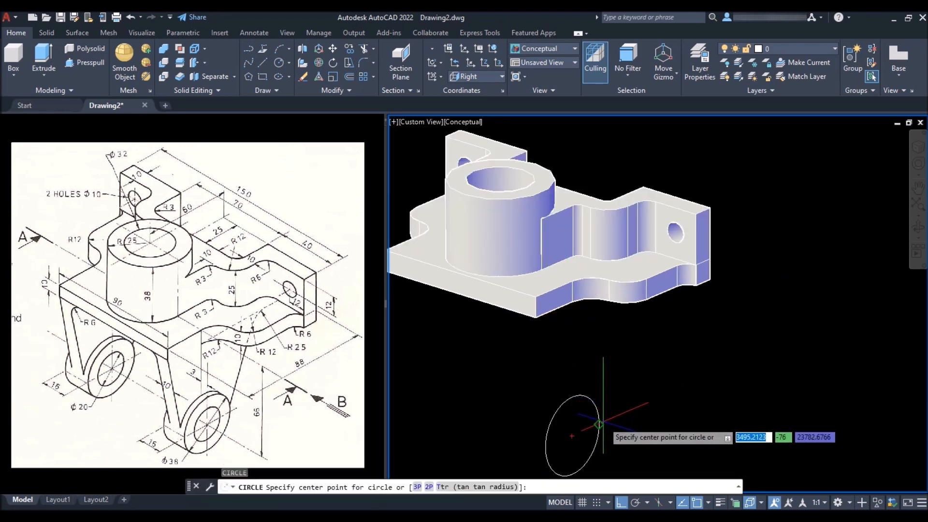
pyautogui.click(571, 436)
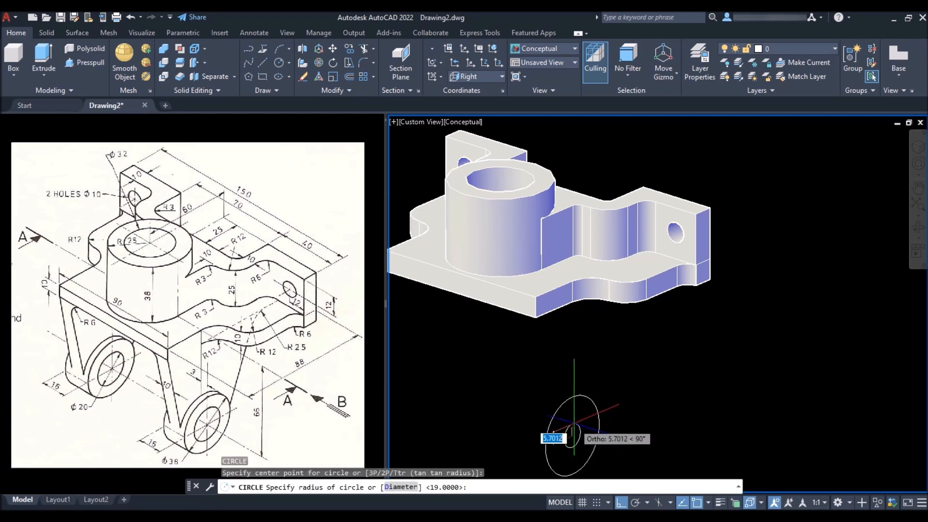
pyautogui.write('10')
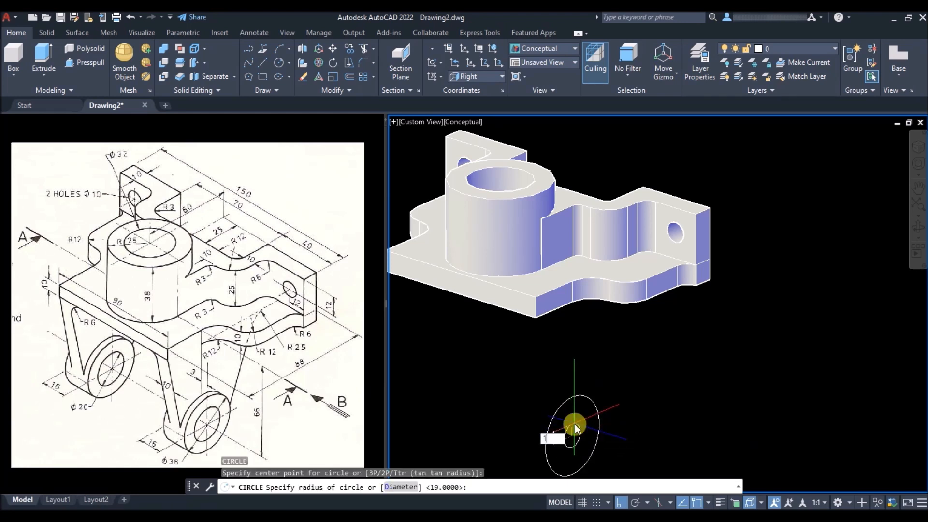
pyautogui.press('Return')
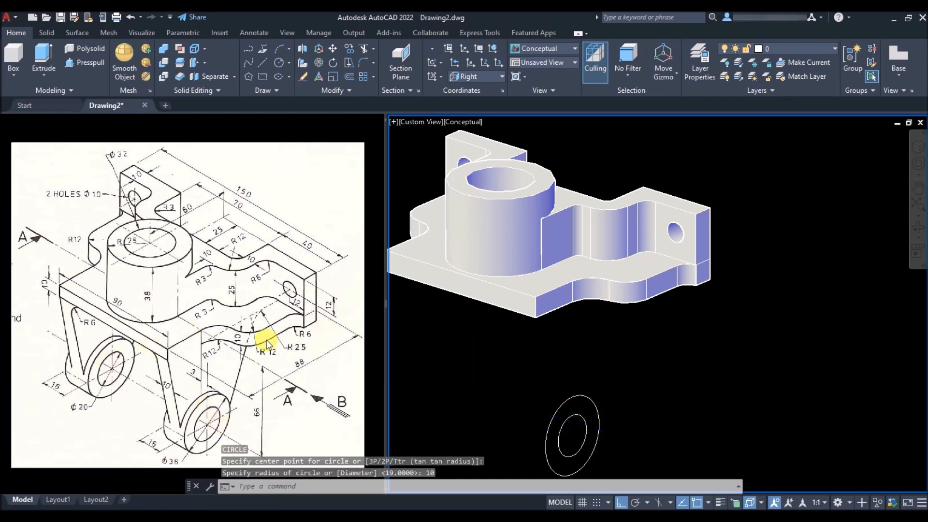
# Draw a line from the base plate's lower front corner tangent to the radius 19 circle, and end the command.
pyautogui.write('L')
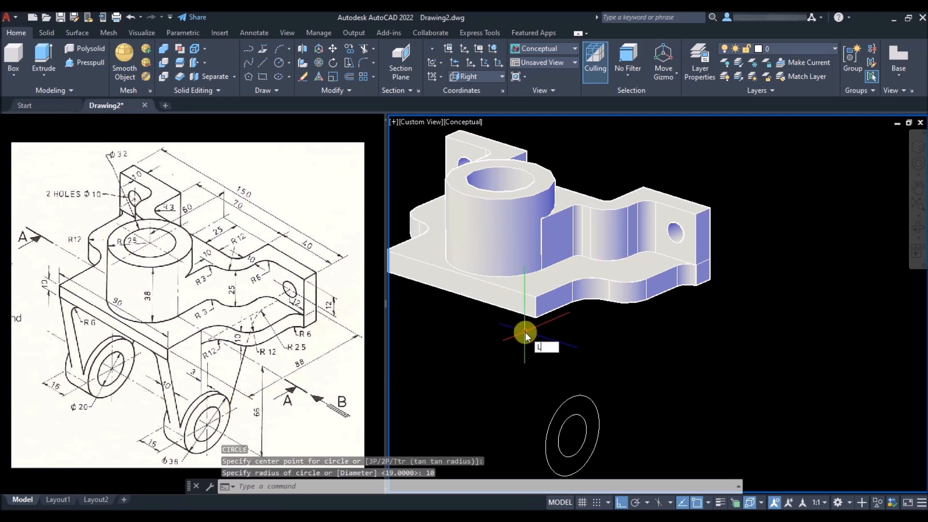
pyautogui.press('Return')
pyautogui.click(536, 318)
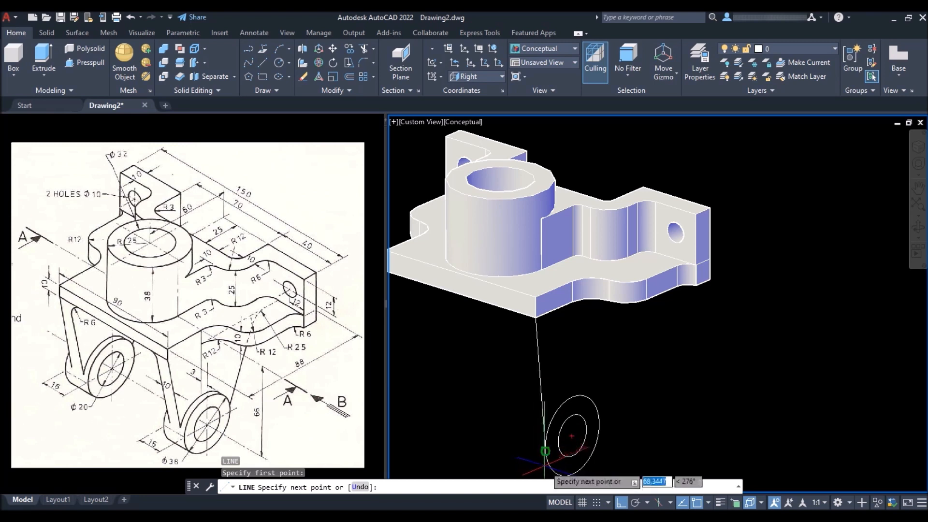
pyautogui.click(545, 451)
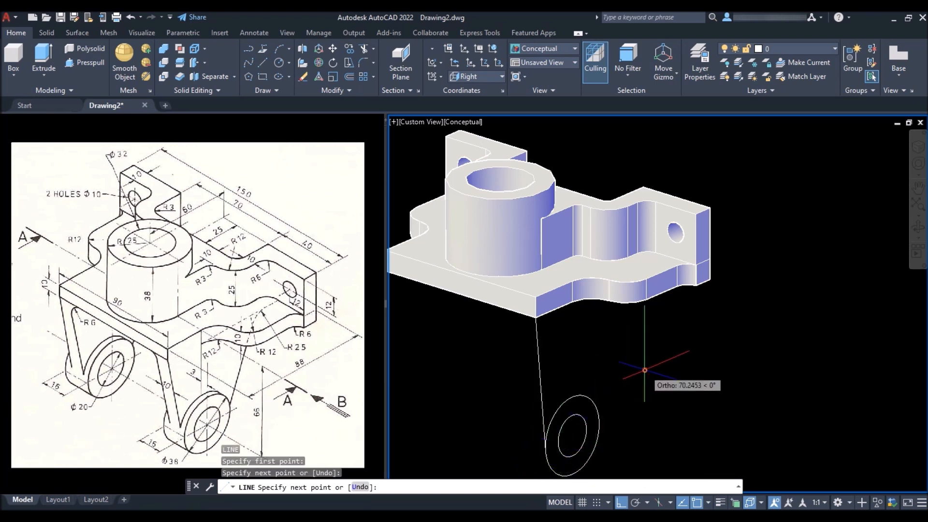
pyautogui.press('Return')
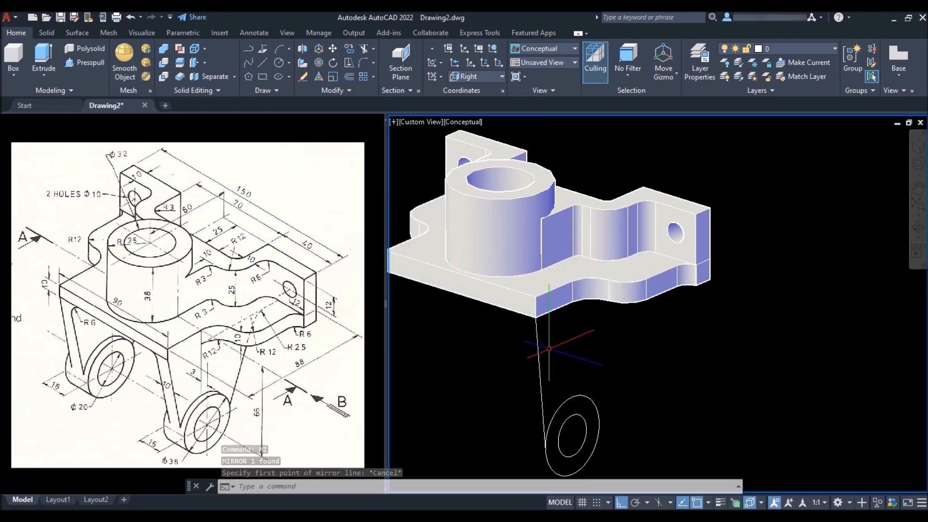
# 3D-mirror the tangent leg line about the vertical plane through the circles' common centre, keeping the source line.
pyautogui.click(563, 348)
pyautogui.click(511, 371)
pyautogui.write('3')
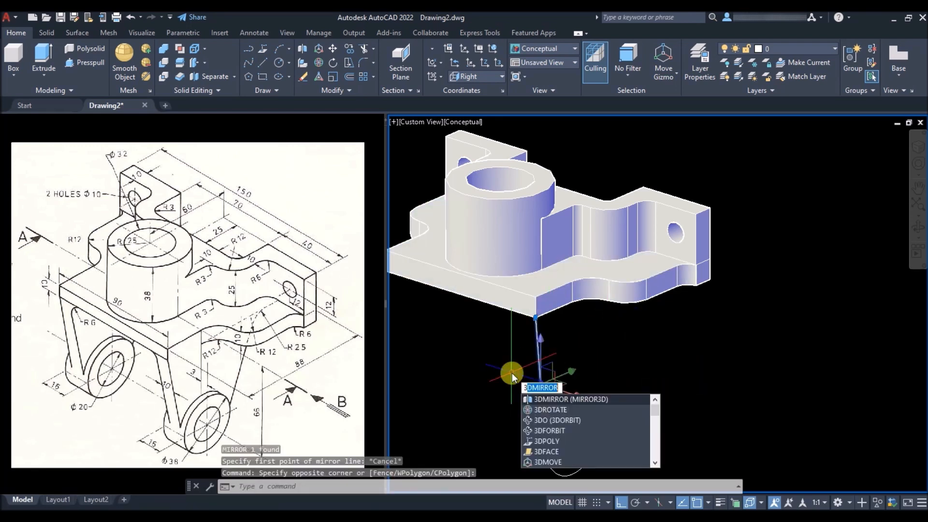
pyautogui.write('dmirror')
pyautogui.press('Return')
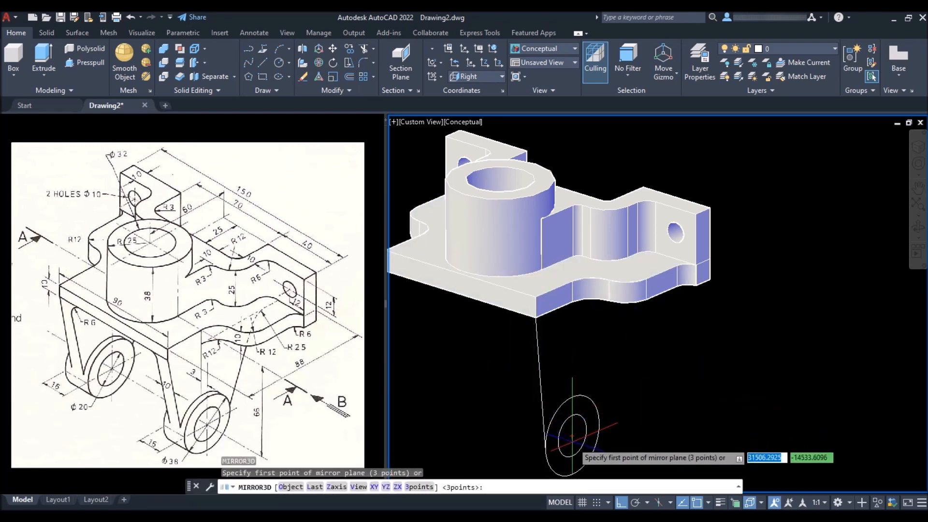
pyautogui.click(571, 434)
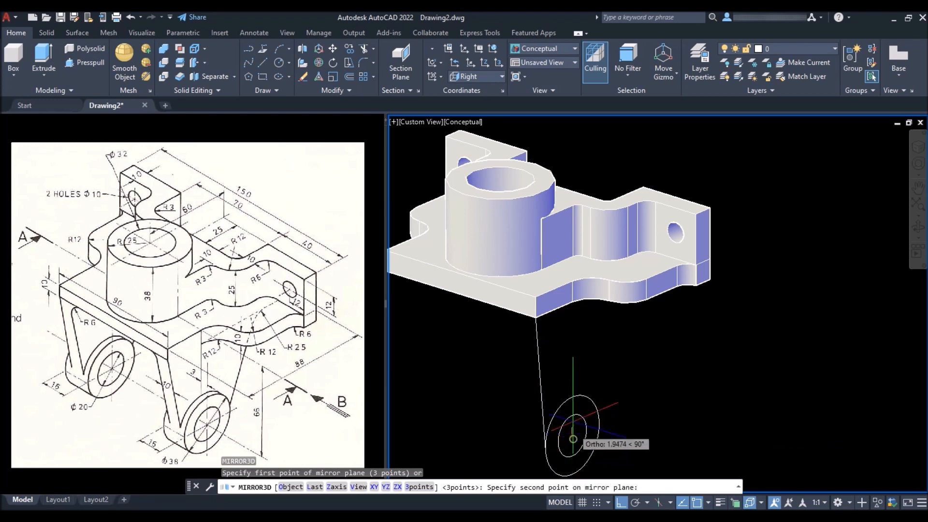
pyautogui.click(571, 355)
pyautogui.click(664, 389)
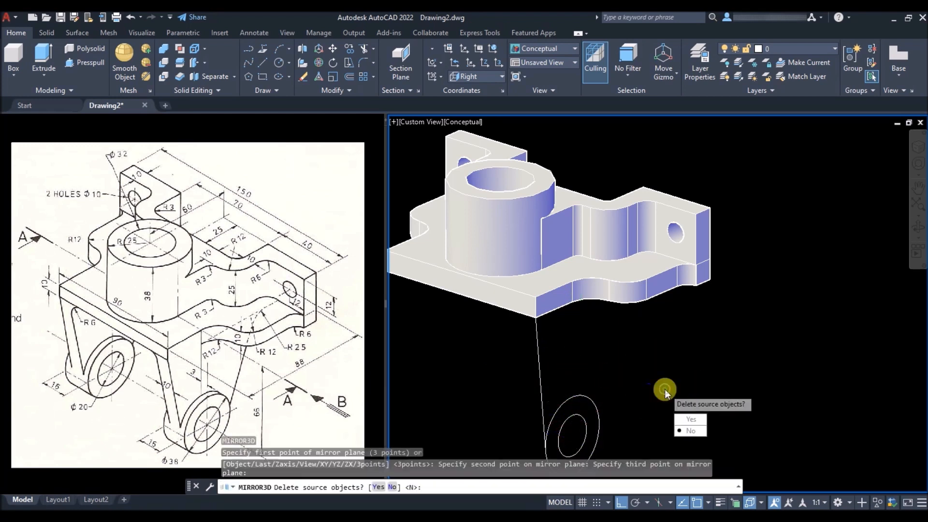
pyautogui.press('Return')
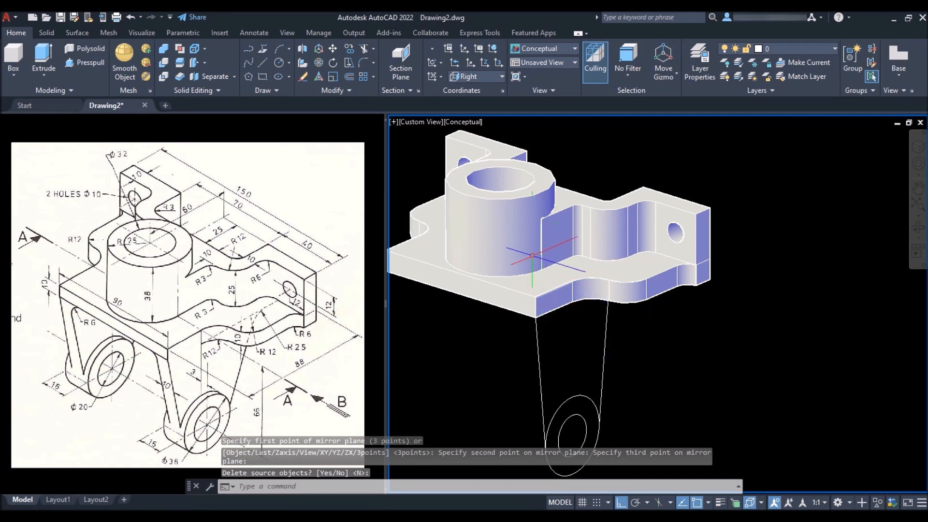
# Draw a straight line along the base plate's underside from its lower front corner past the mirrored leg line's upper end.
pyautogui.scroll(-3, 532, 255)
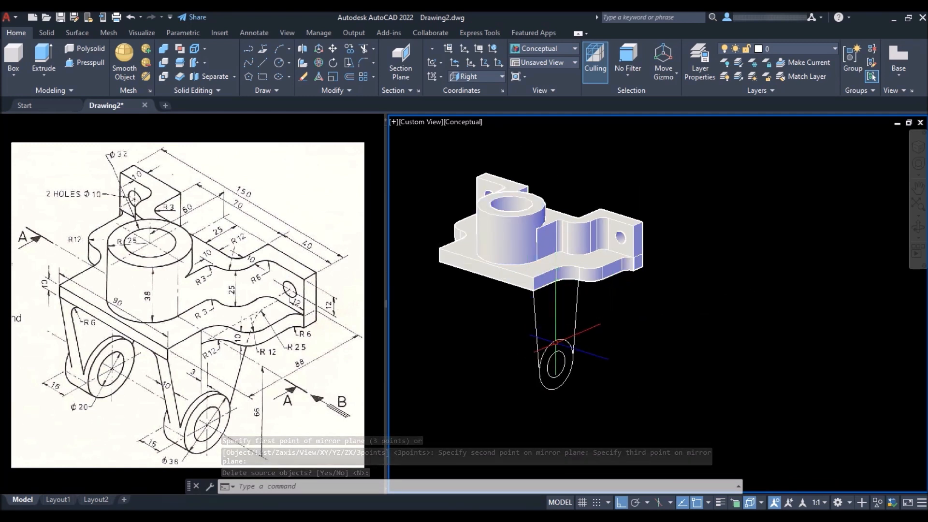
pyautogui.scroll(2, 557, 341)
pyautogui.keyDown('shift'); pyautogui.moveTo(567, 325); pyautogui.dragTo(529, 259, button='middle'); pyautogui.keyUp('shift')
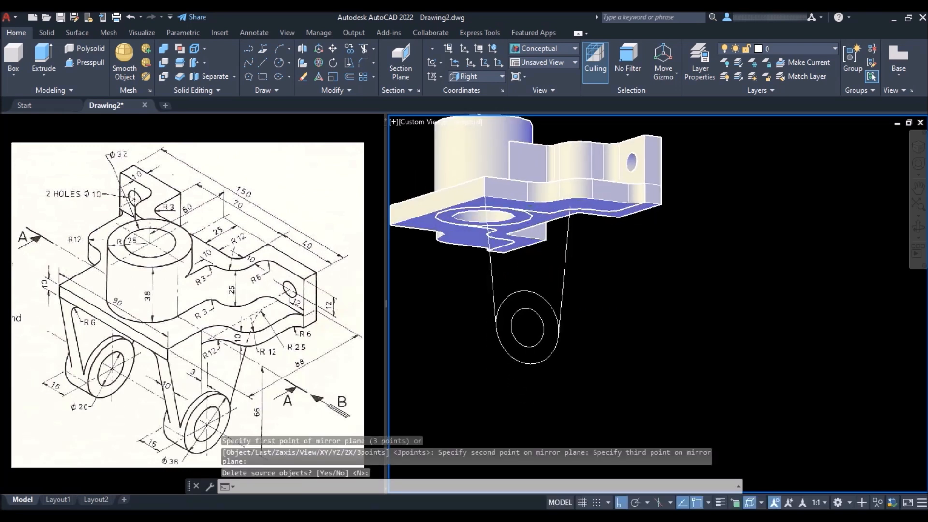
pyautogui.scroll(8, 481, 189)
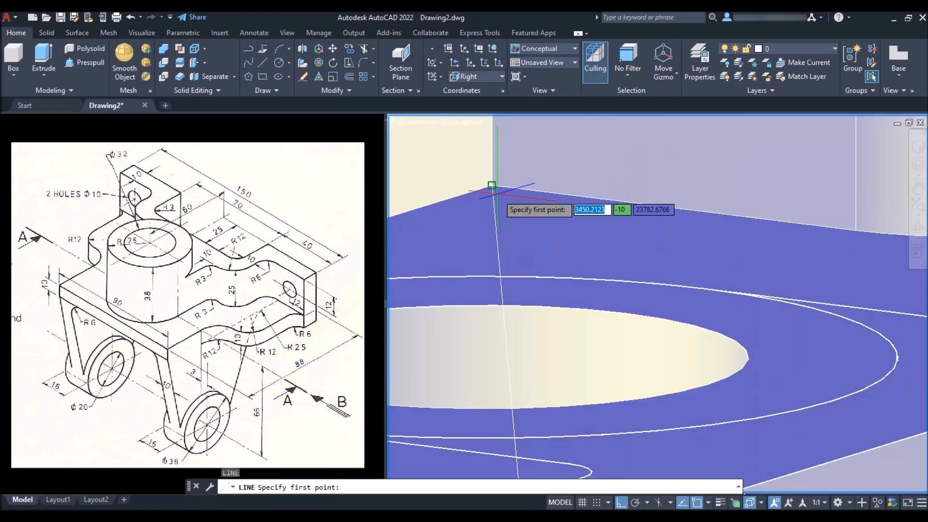
pyautogui.write('l')
pyautogui.press('Return')
pyautogui.click(491, 185)
pyautogui.scroll(-5, 508, 242)
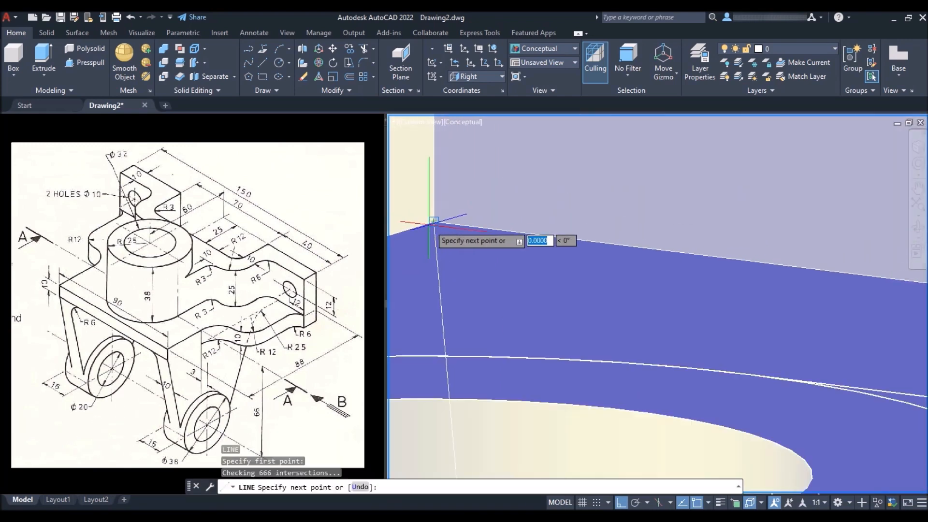
pyautogui.press('Return')
# Fillet the corner between the base plate's underside line and the mirrored leg line with radius 25.
pyautogui.scroll(4, 587, 261)
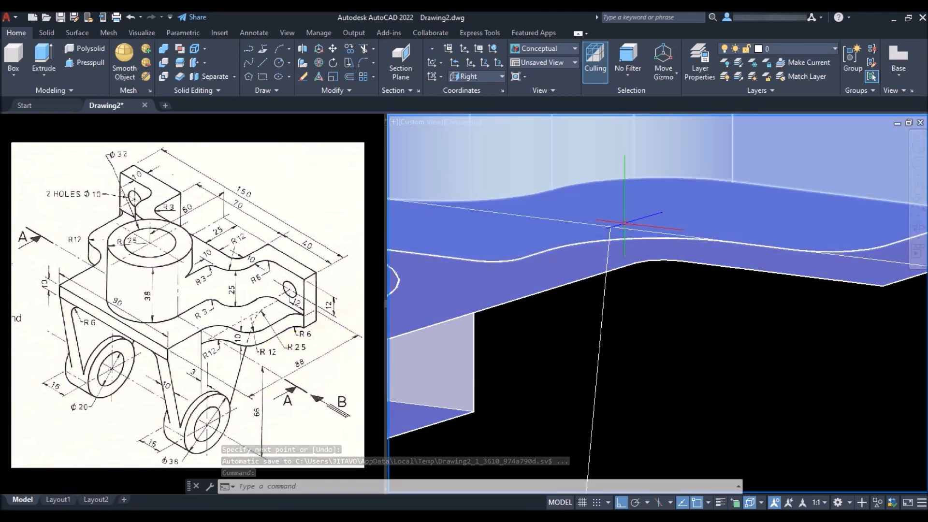
pyautogui.write('F')
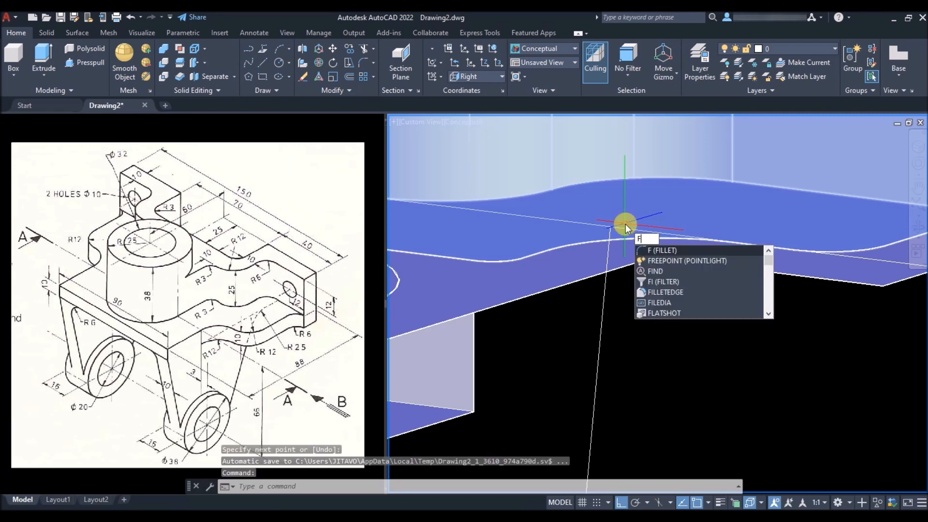
pyautogui.press('Return')
pyautogui.write('R')
pyautogui.press('Return')
pyautogui.write('25')
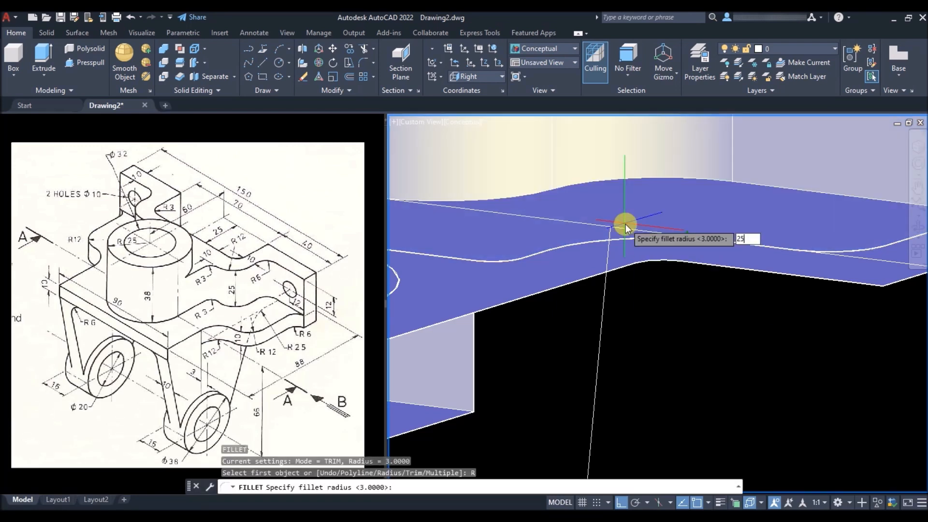
pyautogui.press('Return')
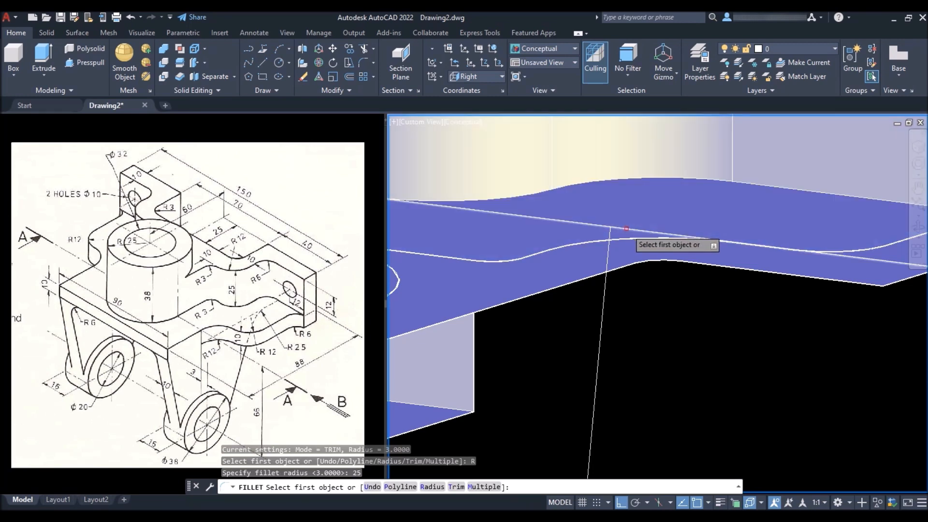
pyautogui.scroll(3, 624, 222)
pyautogui.click(626, 228)
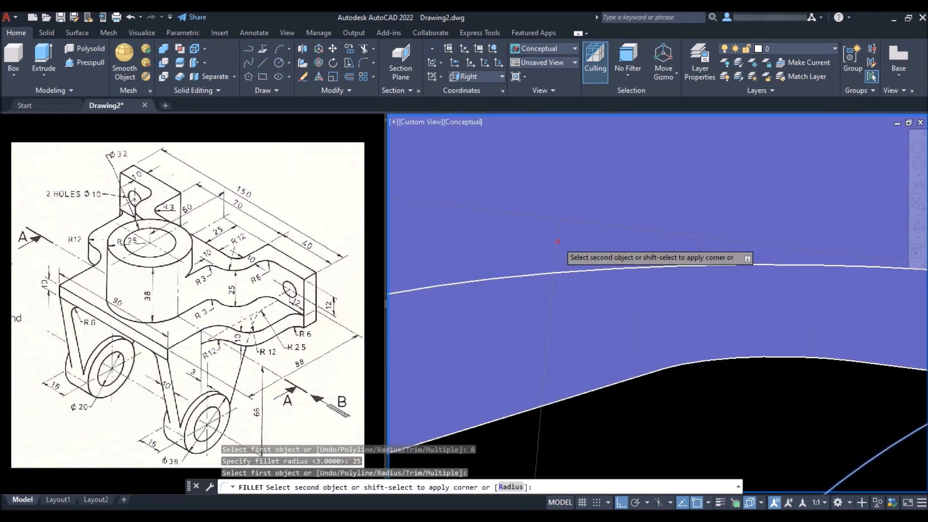
pyautogui.click(558, 241)
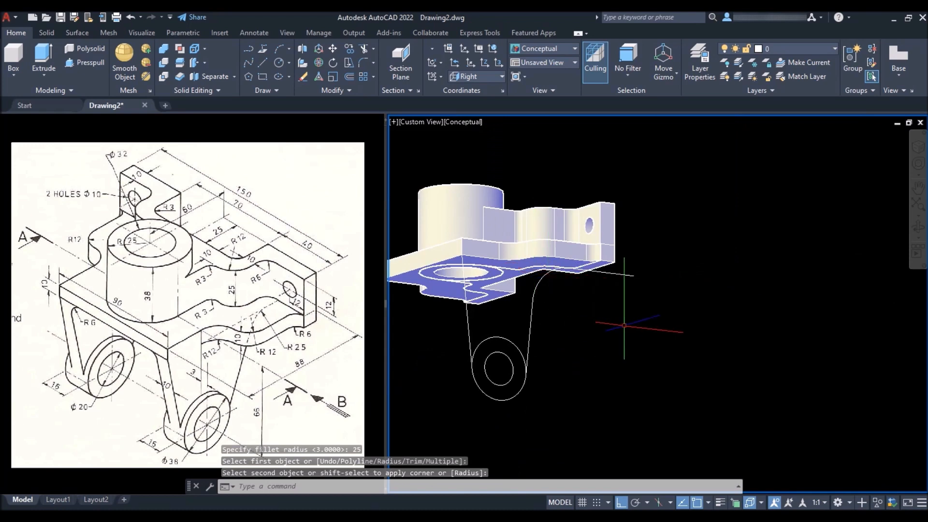
# Draw a line along the underside from the base plate's lower front corner to the upper end of the fillet arc.
pyautogui.scroll(5, 477, 253)
pyautogui.press('Return')
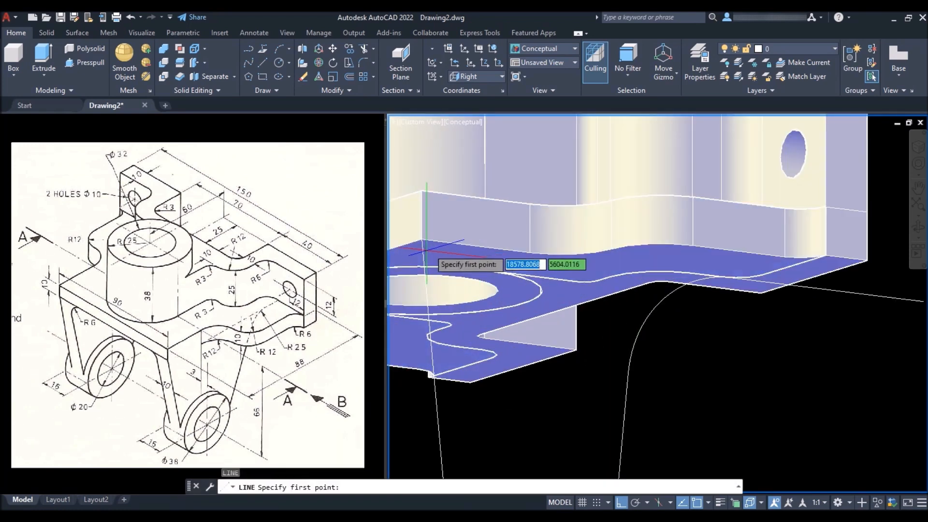
pyautogui.scroll(3, 421, 227)
pyautogui.click(413, 214)
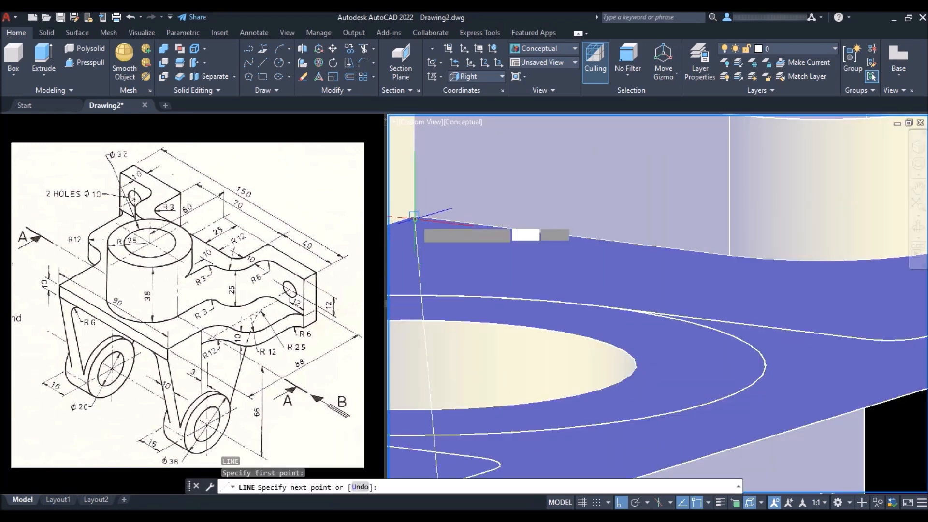
pyautogui.scroll(-5, 411, 242)
pyautogui.scroll(5, 643, 286)
pyautogui.scroll(2, 658, 308)
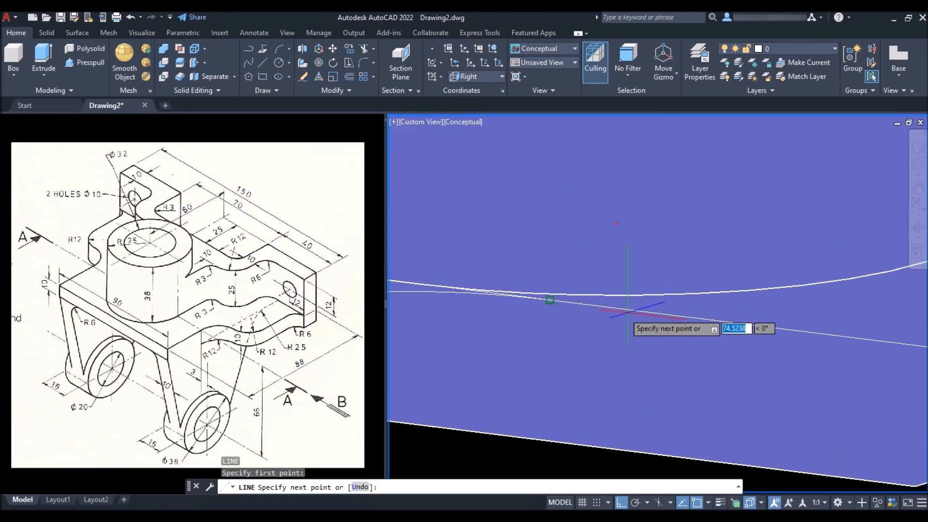
pyautogui.press('Return')
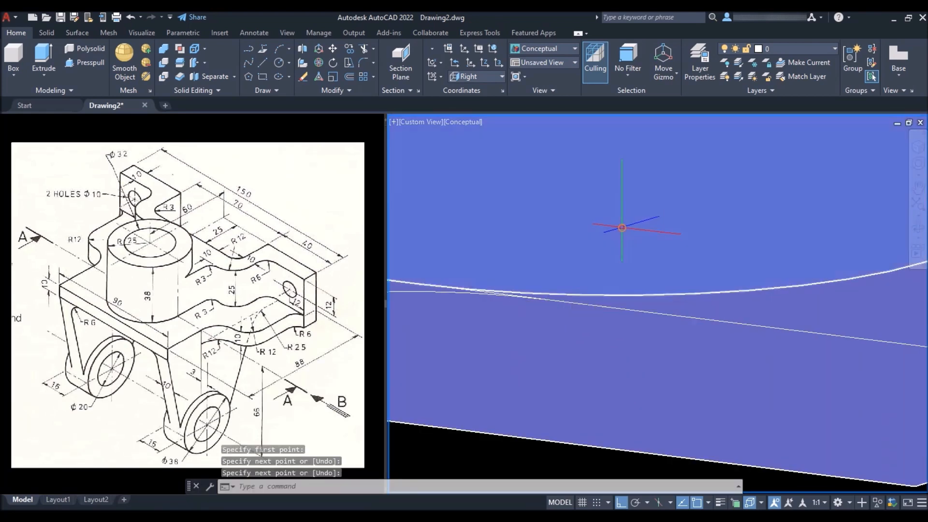
pyautogui.scroll(-5, 643, 231)
pyautogui.press('Return')
pyautogui.scroll(-3, 675, 247)
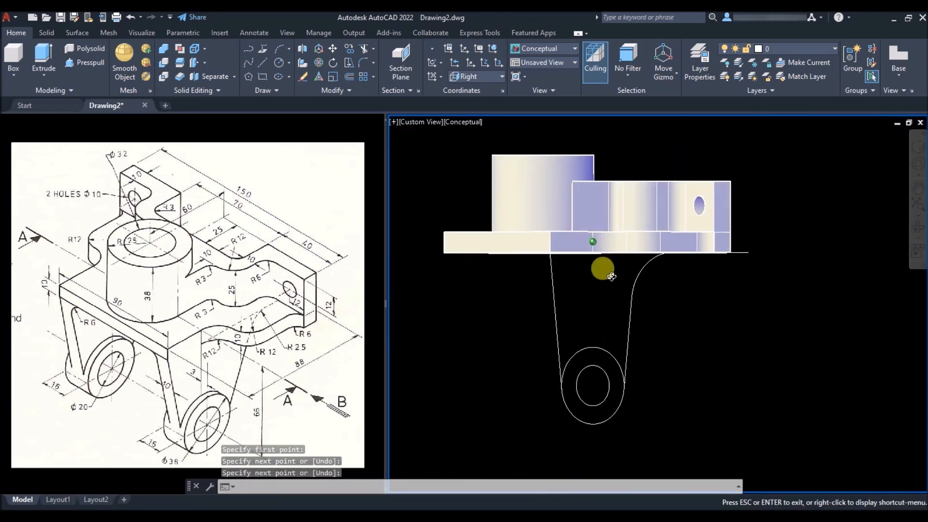
# Align the UCS to the base plate's flat side face at the front corner, above the leg profile.
pyautogui.keyDown('shift'); pyautogui.moveTo(602, 265); pyautogui.dragTo(629, 266, button='middle'); pyautogui.keyUp('shift')
pyautogui.scroll(-2, 656, 267)
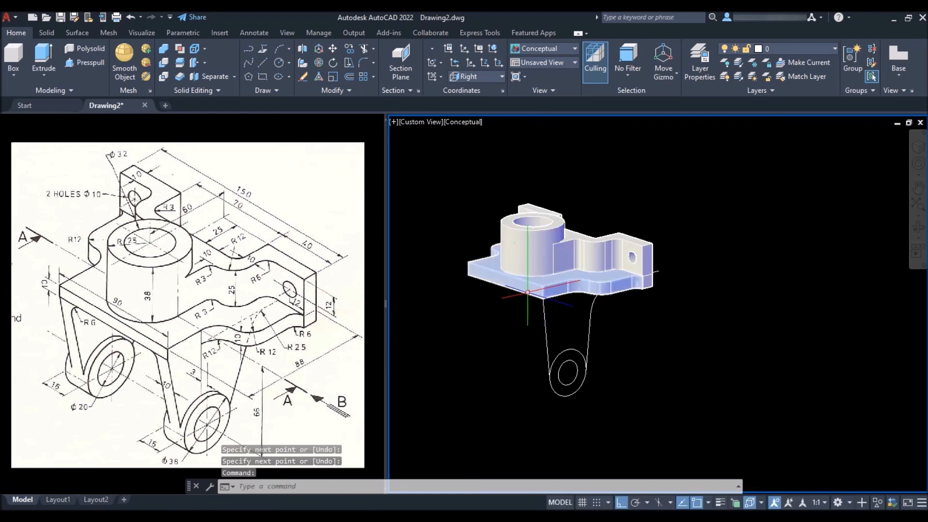
pyautogui.click(84, 62)
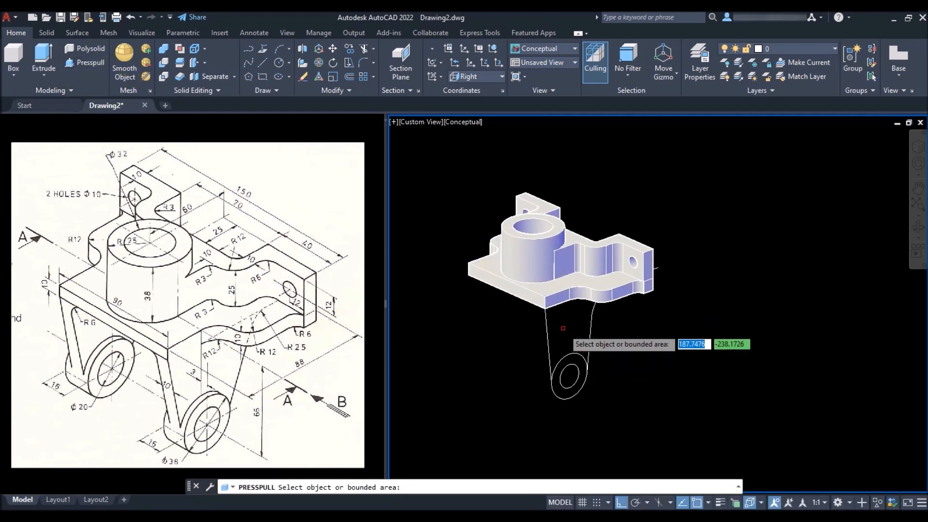
pyautogui.press('Escape')
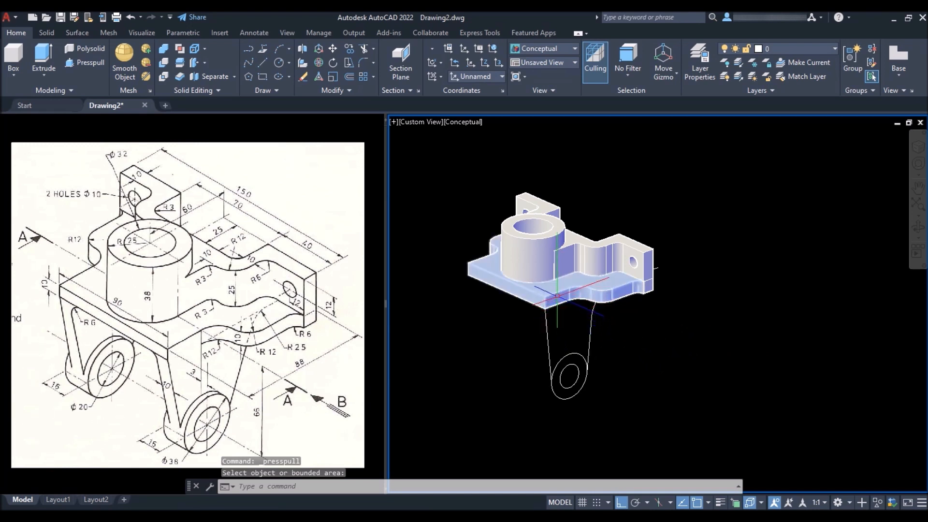
pyautogui.click(630, 325)
pyautogui.write('U')
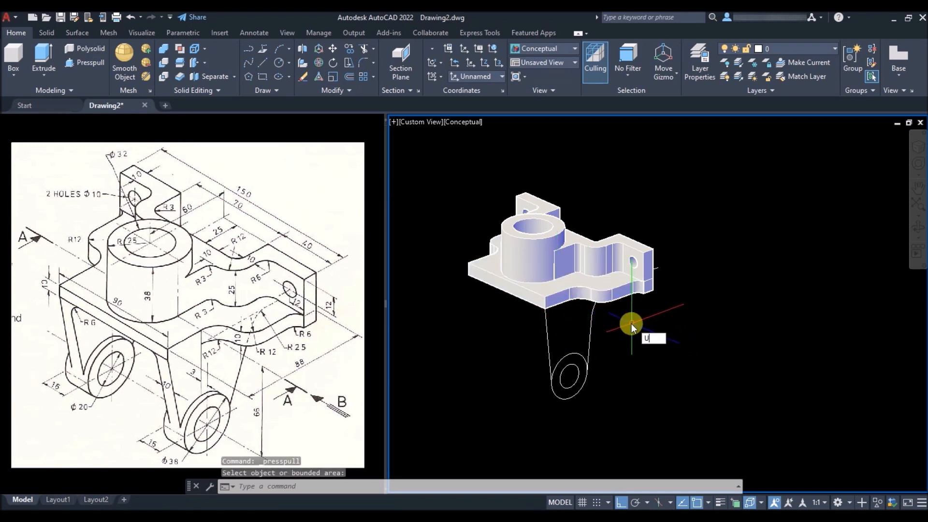
pyautogui.write('CS')
pyautogui.press('Return')
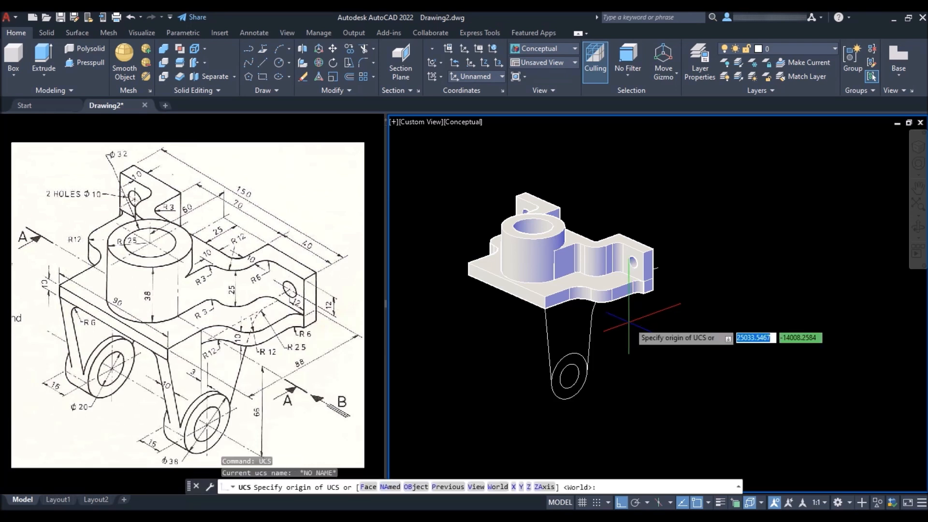
pyautogui.write('F')
pyautogui.press('Return')
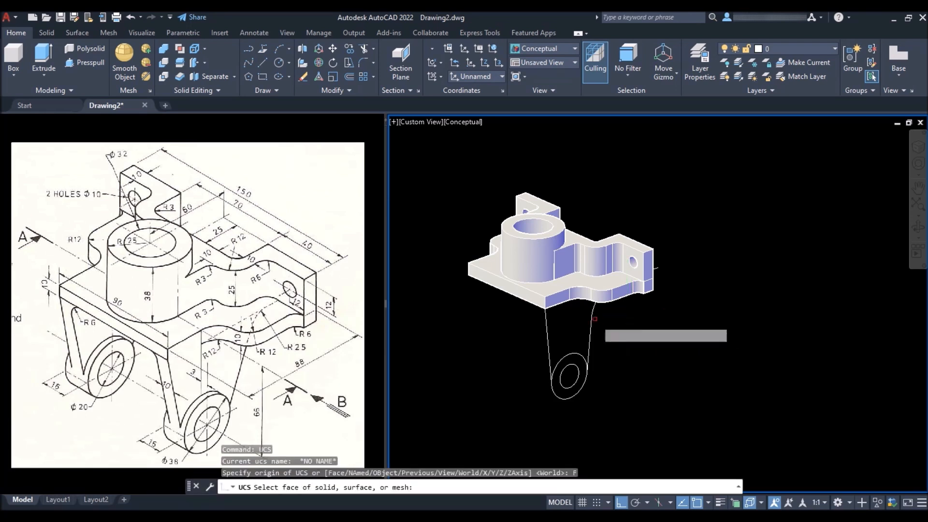
pyautogui.click(555, 299)
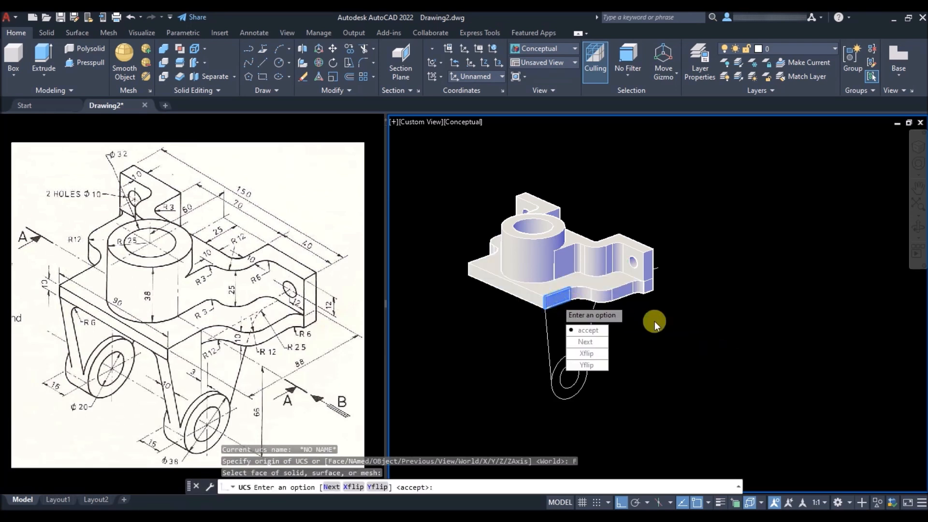
pyautogui.press('Return')
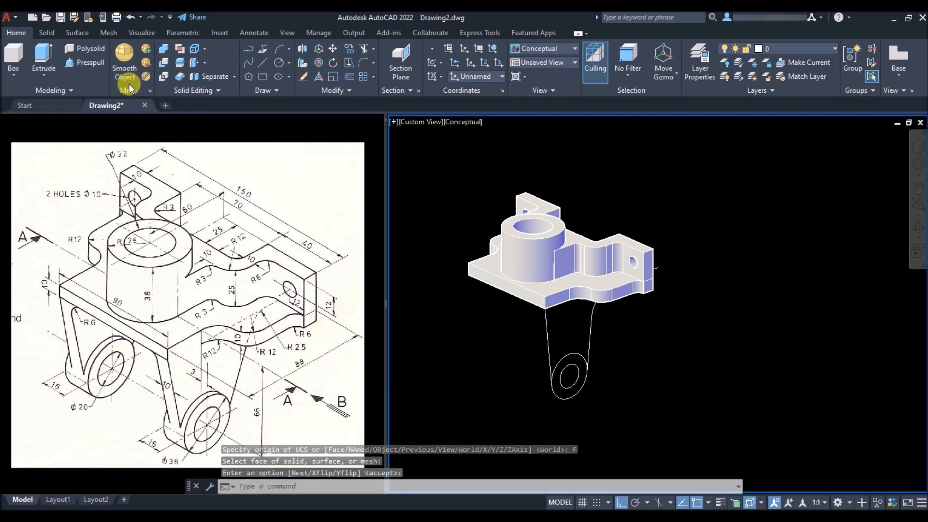
# Presspull the leg area between the tangent lines, underside line and outer circle inward under the base by 10.
pyautogui.click(94, 66)
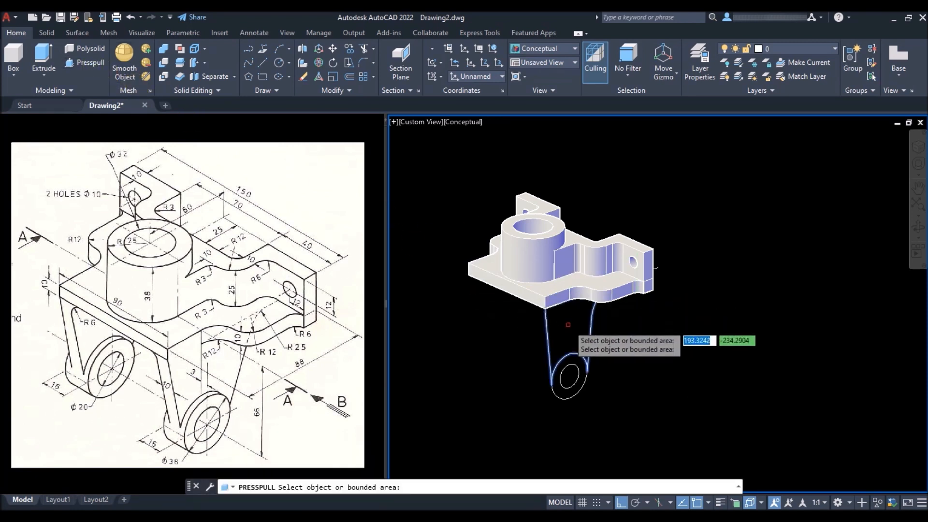
pyautogui.click(568, 325)
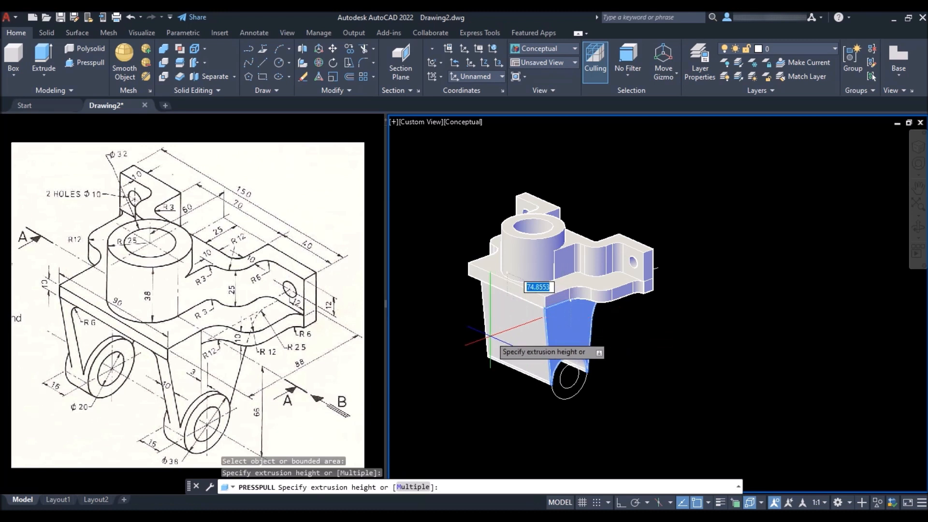
pyautogui.write('10')
pyautogui.press('Return')
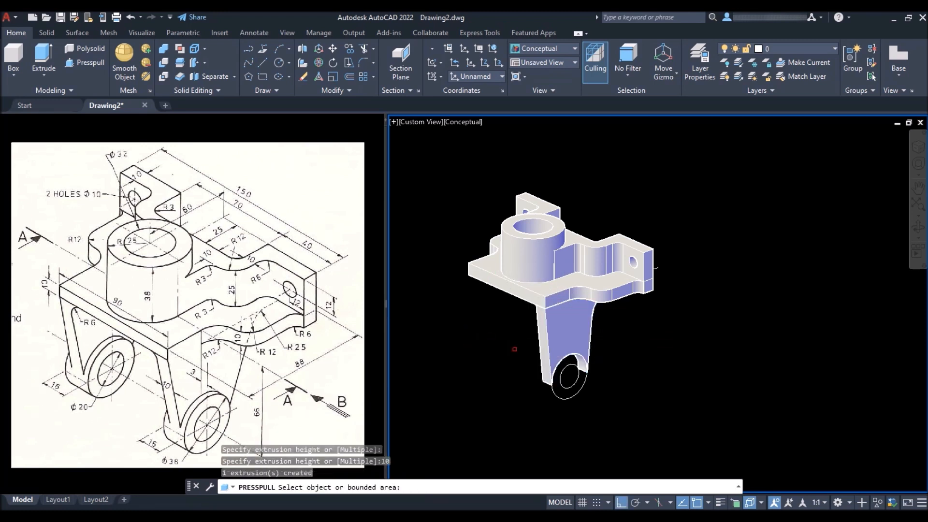
# Presspull the ring between the two concentric circles inward by 13.
pyautogui.click(565, 391)
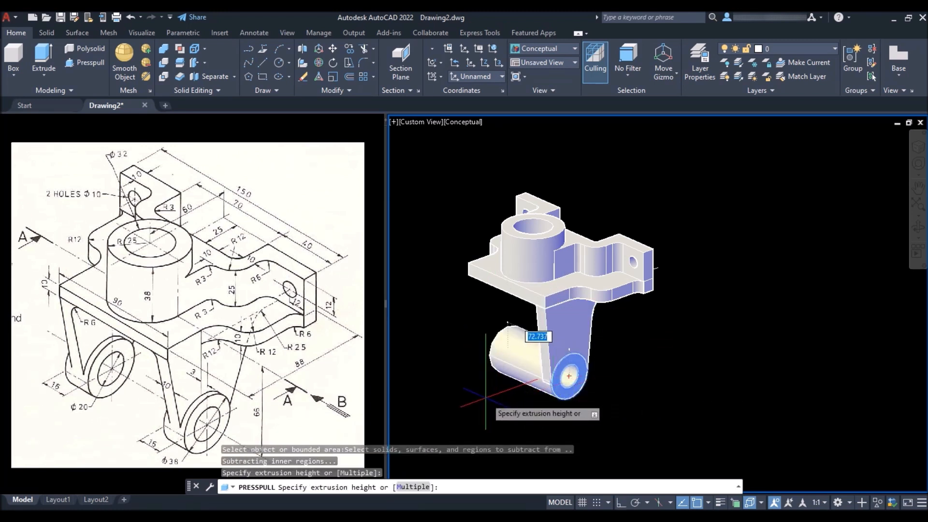
pyautogui.write('13')
pyautogui.press('Return')
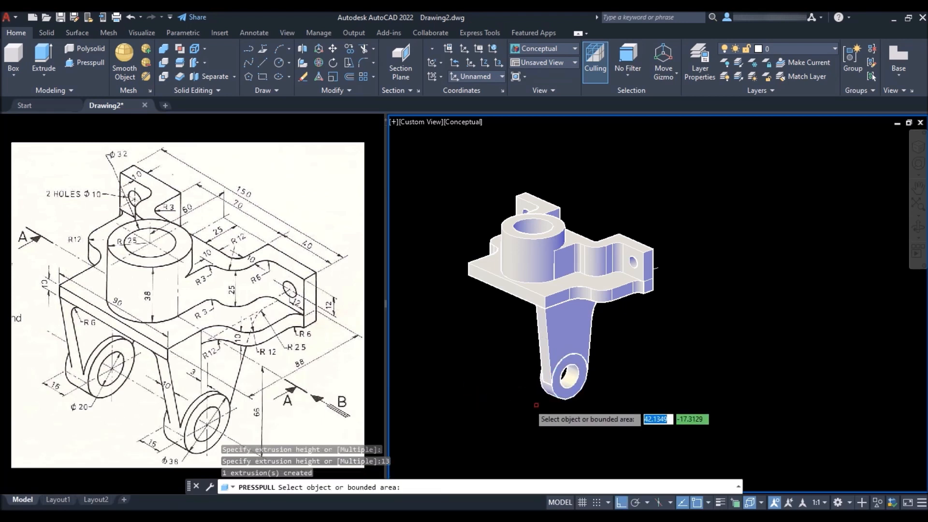
# Presspull the ring's outer face outward by 3 so the boss projects from the leg, and end the command.
pyautogui.scroll(3, 556, 411)
pyautogui.click(576, 378)
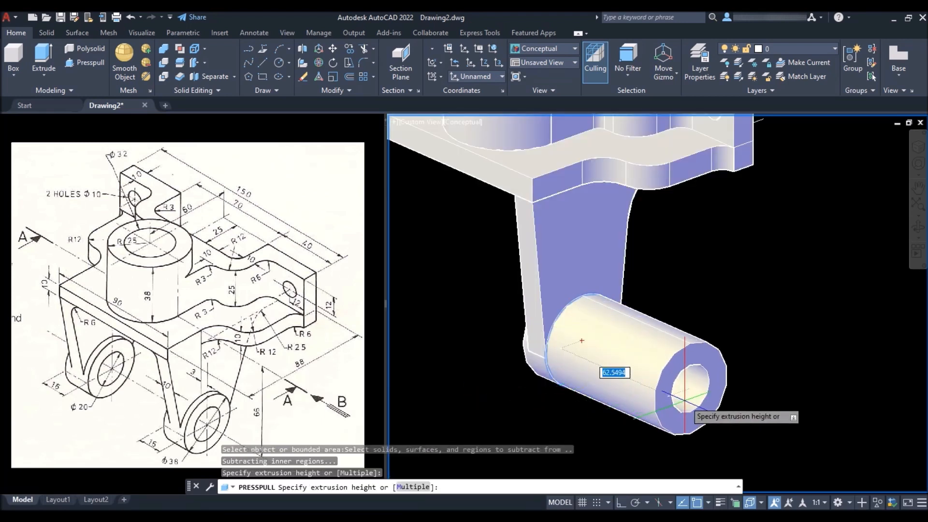
pyautogui.write('3')
pyautogui.press('Return')
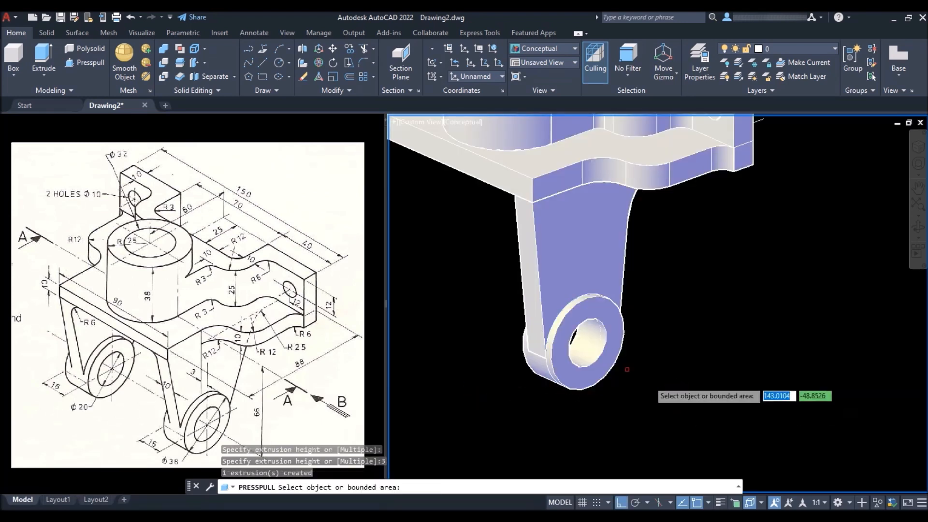
pyautogui.scroll(-4, 632, 372)
pyautogui.press('Return')
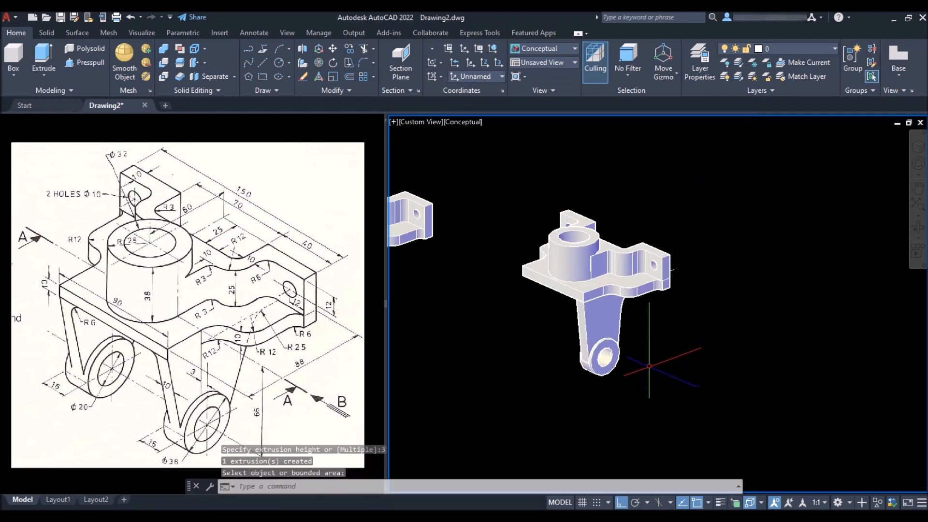
# 3D-mirror the leg and its ring boss about the vertical plane through the midpoint of the base plate's long front edge, keeping the source objects.
pyautogui.scroll(2, 647, 366)
pyautogui.click(664, 304)
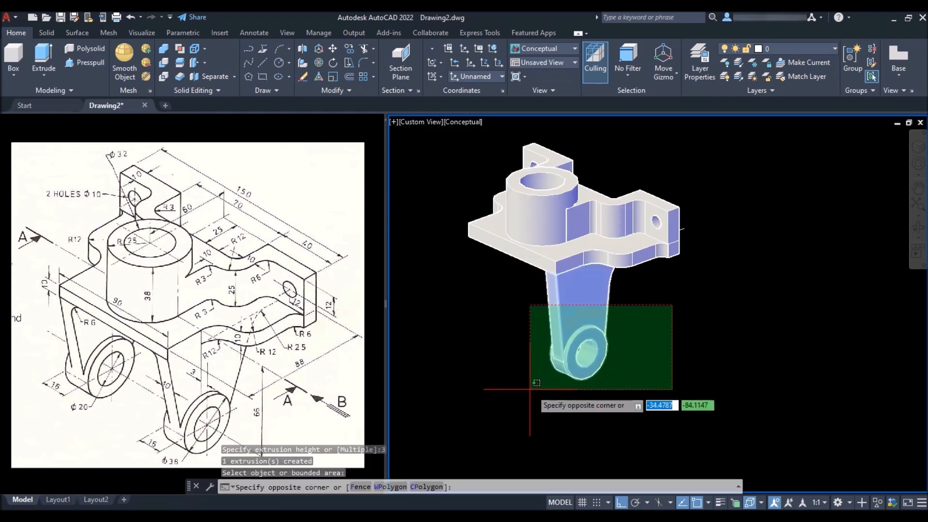
pyautogui.click(507, 407)
pyautogui.write('3D')
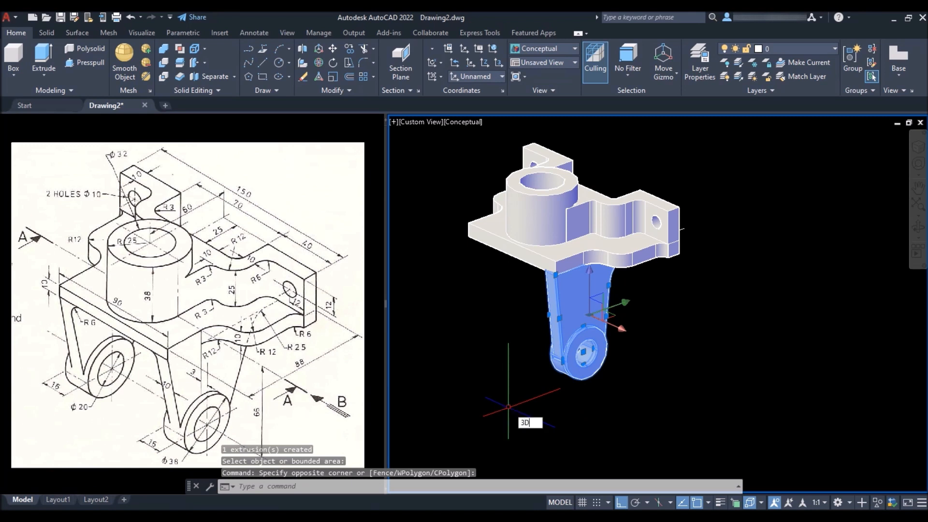
pyautogui.write('MIRROR')
pyautogui.press('Return')
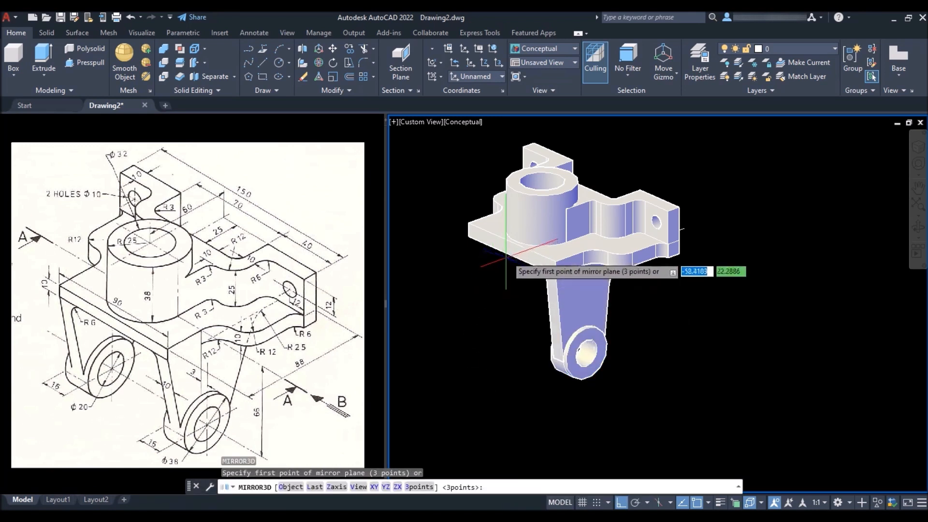
pyautogui.click(511, 254)
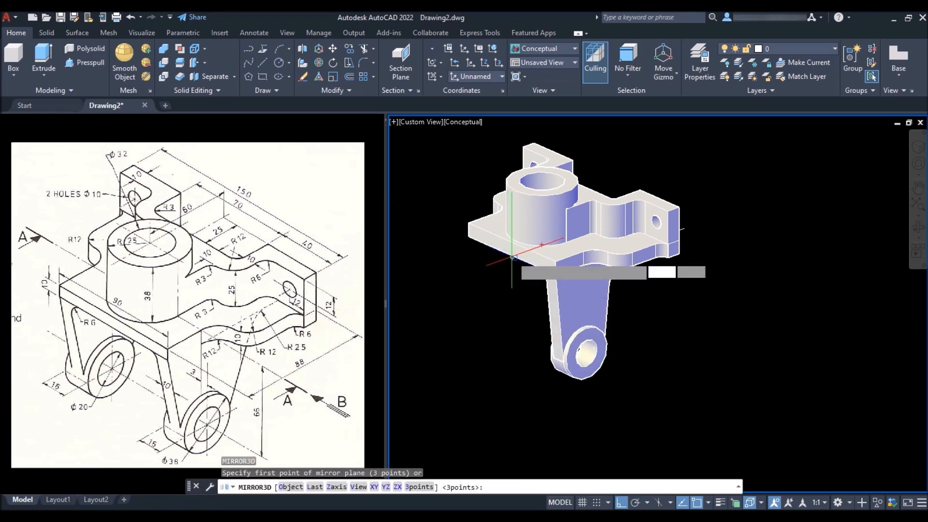
pyautogui.click(500, 352)
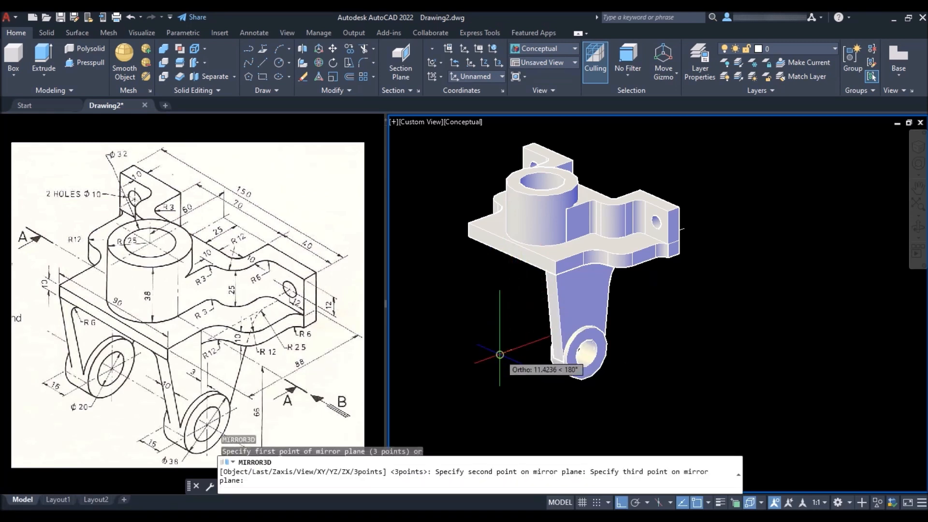
pyautogui.click(434, 385)
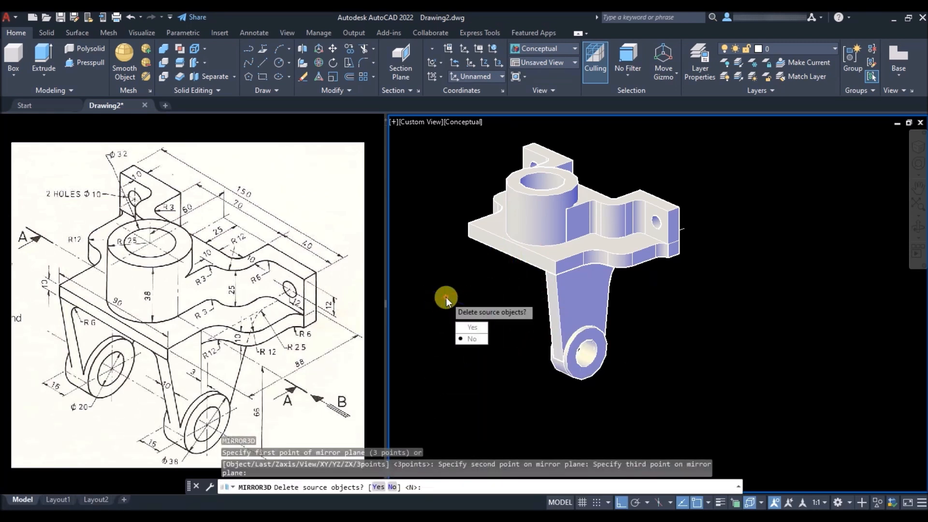
pyautogui.press('Return')
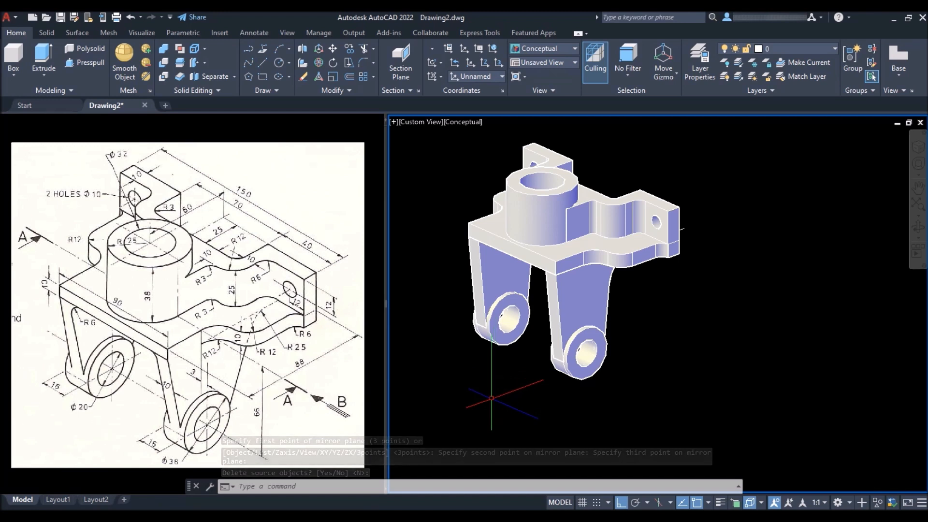
# Union the base plate, cylinder, lugs, legs and ring bosses into a single solid.
pyautogui.scroll(-2, 491, 398)
pyautogui.scroll(1, 495, 347)
pyautogui.write('U')
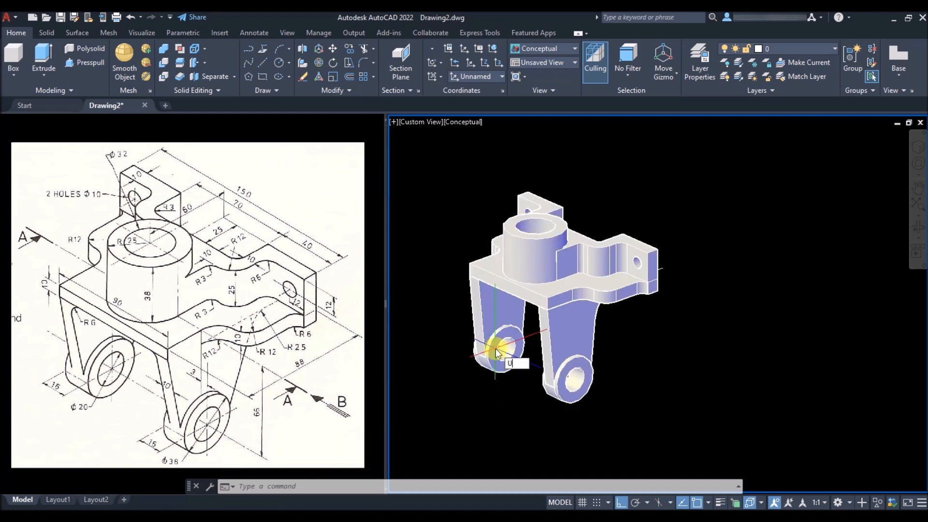
pyautogui.write('NI')
pyautogui.press('Return')
pyautogui.click(710, 160)
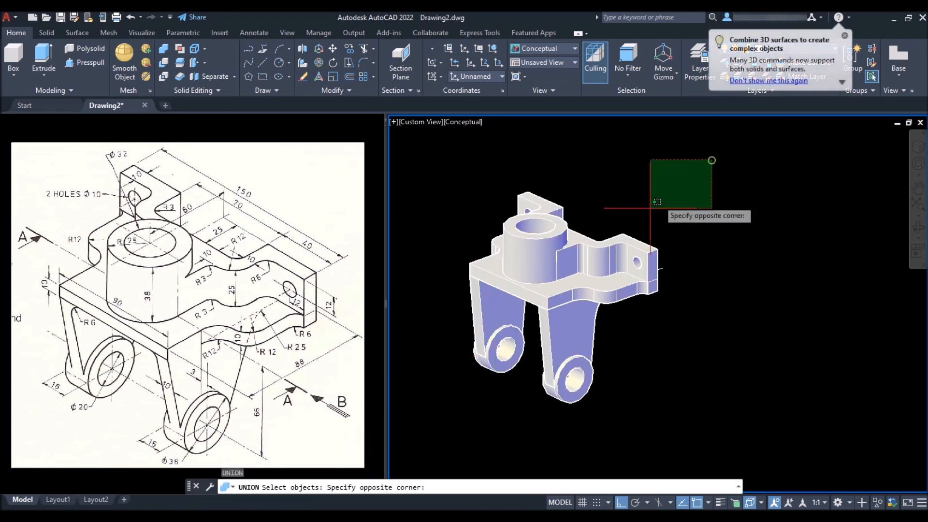
pyautogui.click(433, 413)
pyautogui.press('Return')
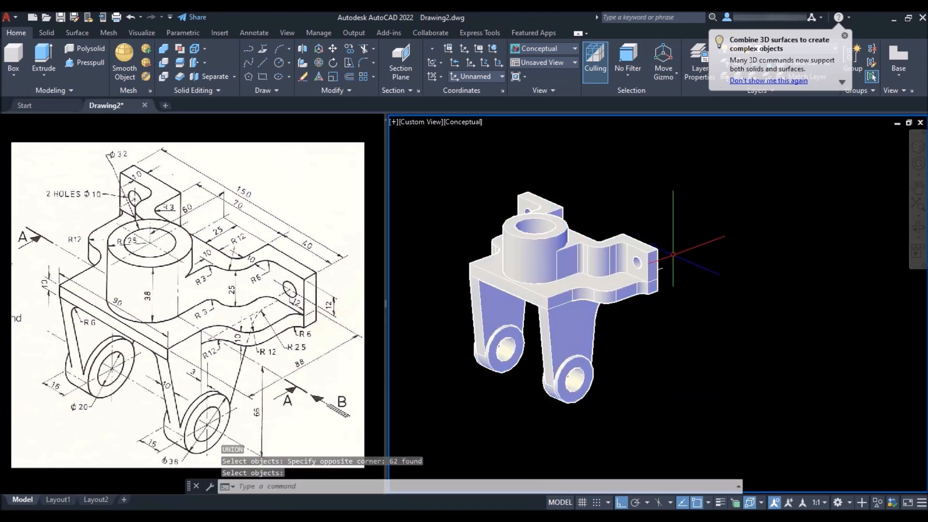
# Erase all leftover construction curves on and around the bracket, keeping the united solid.
pyautogui.click(732, 136)
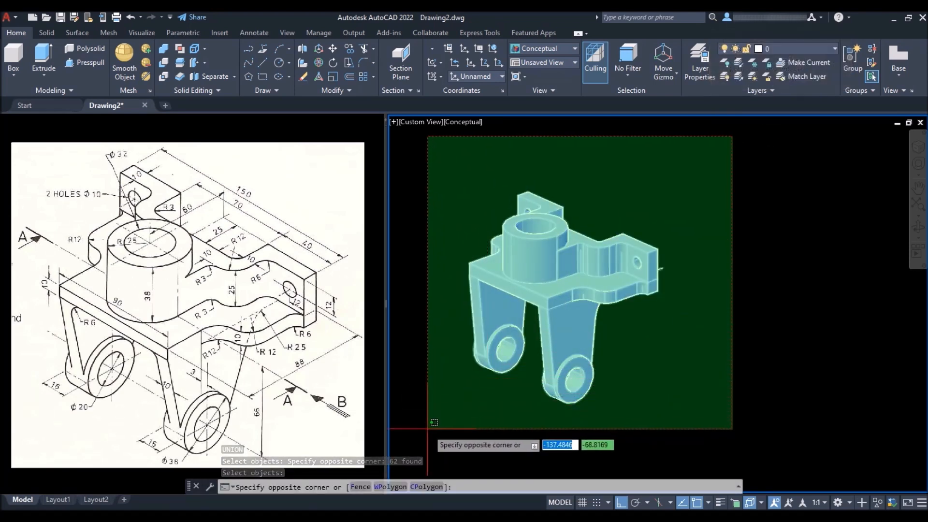
pyautogui.click(442, 399)
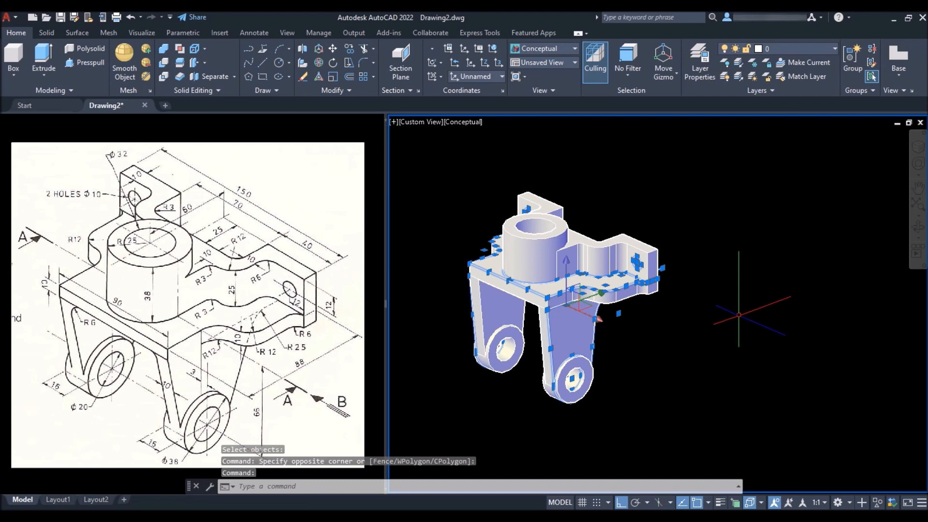
pyautogui.press('Delete')
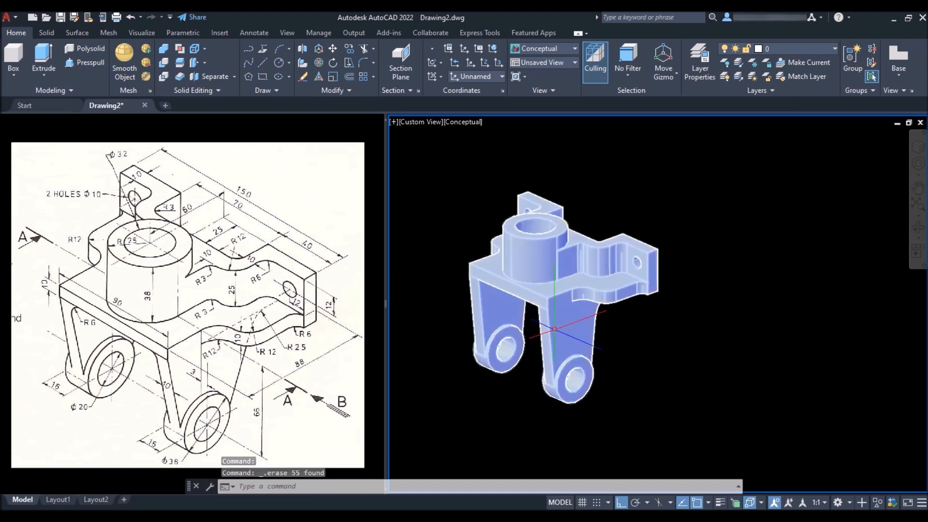
# Fillet the inner edge where the first leg meets the base plate's underside with a radius of 6.
pyautogui.click(79, 323)
pyautogui.scroll(4, 79, 323)
pyautogui.click(527, 309)
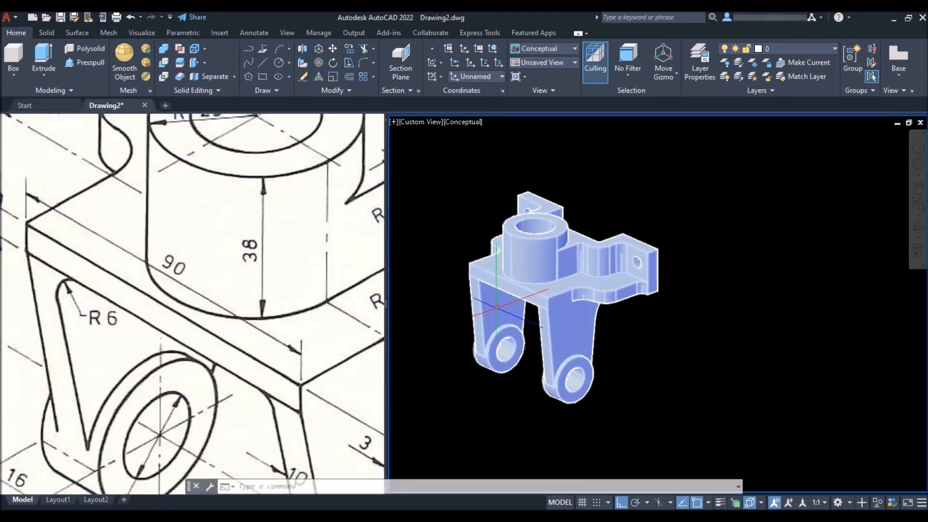
pyautogui.scroll(5, 527, 309)
pyautogui.keyDown('shift'); pyautogui.moveTo(527, 307); pyautogui.dragTo(521, 206, button='middle'); pyautogui.keyUp('shift')
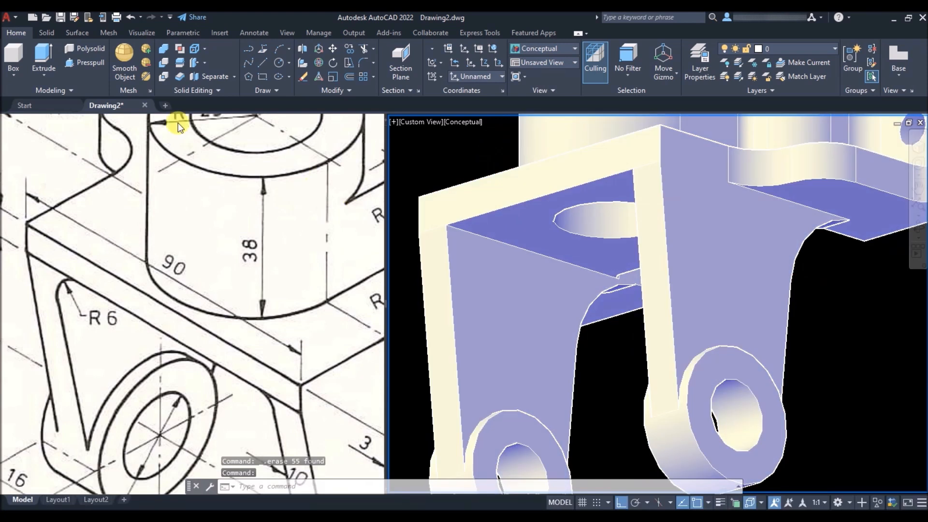
pyautogui.click(48, 30)
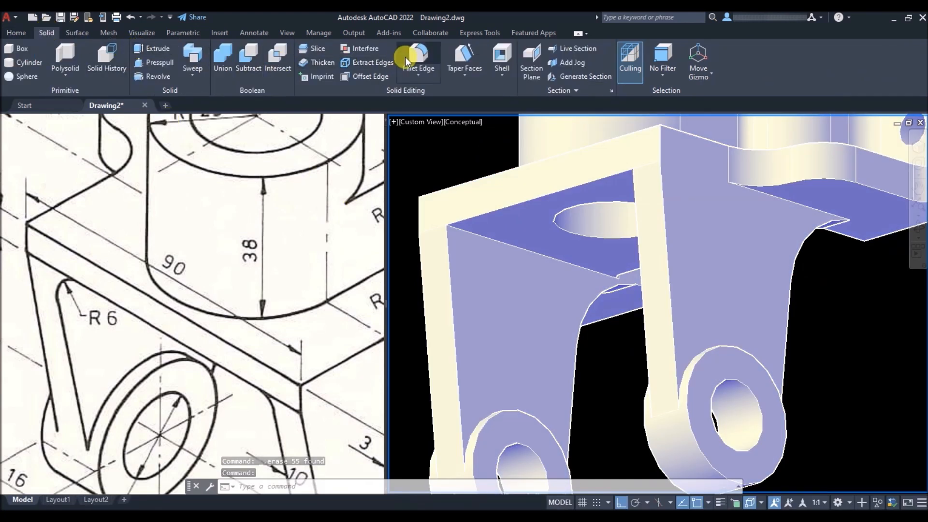
pyautogui.click(421, 56)
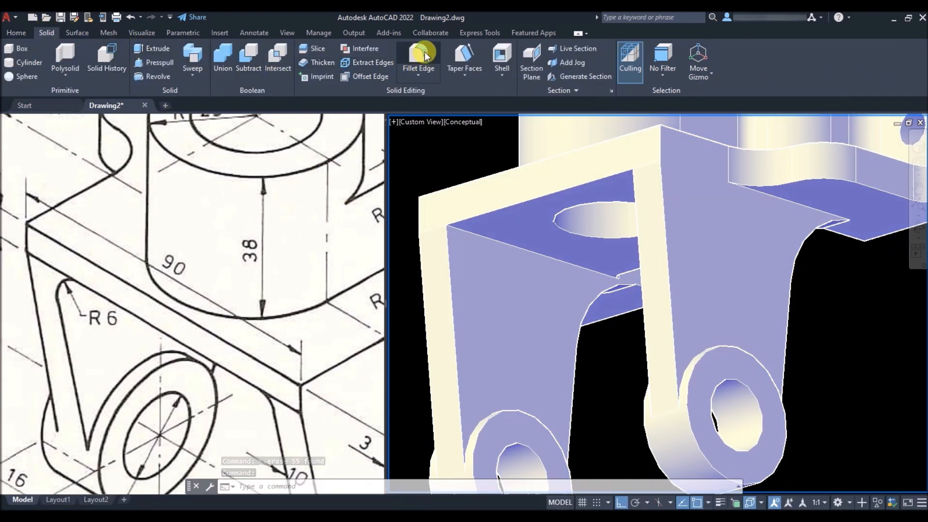
pyautogui.click(477, 235)
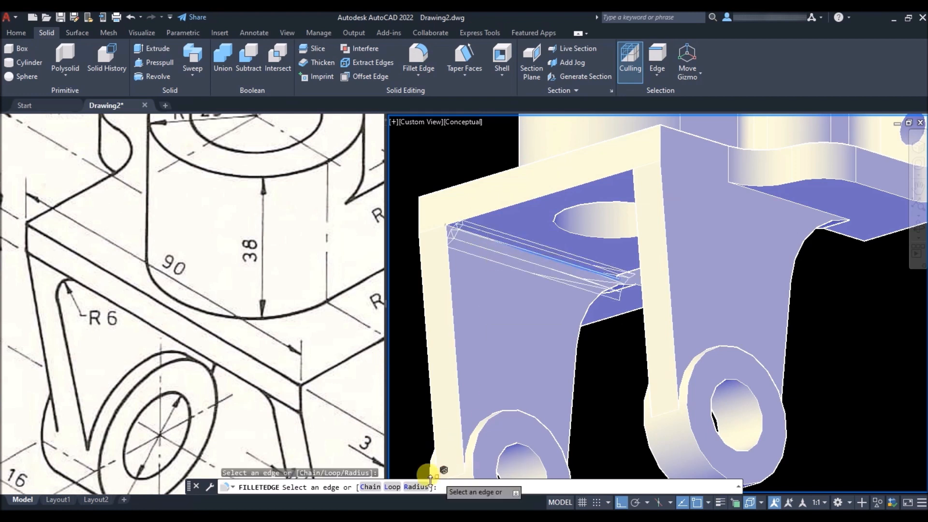
pyautogui.click(392, 486)
pyautogui.click(419, 488)
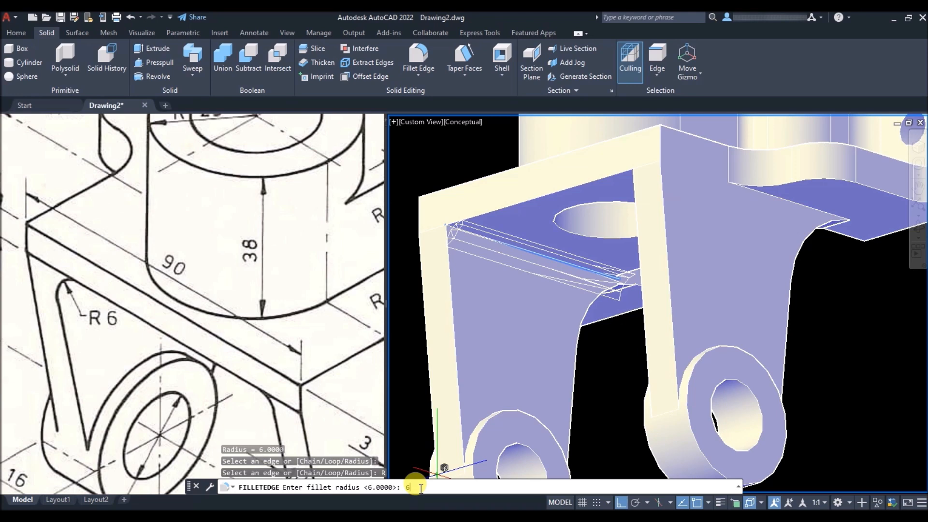
pyautogui.press('Return')
pyautogui.press('Return')
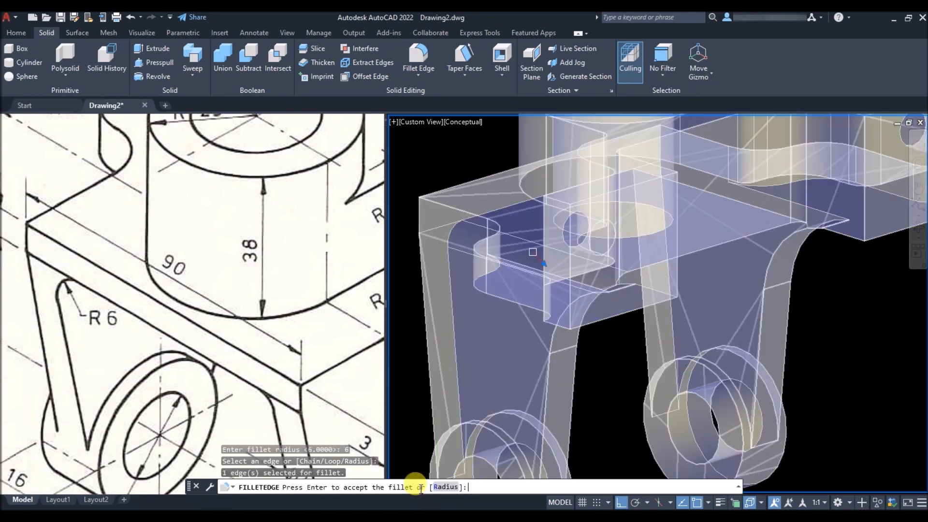
pyautogui.press('Return')
# Fillet the opposite leg's inner edge against the base plate's underside with the same radius of 6.
pyautogui.scroll(-5, 538, 407)
pyautogui.keyDown('shift'); pyautogui.moveTo(586, 294); pyautogui.dragTo(752, 305, button='middle'); pyautogui.keyUp('shift')
pyautogui.press('Return')
pyautogui.scroll(4, 749, 260)
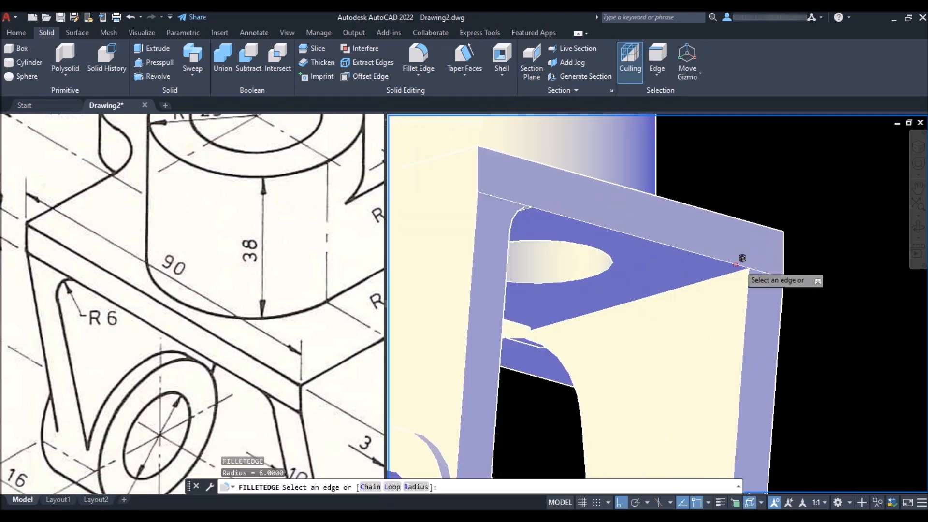
pyautogui.click(737, 267)
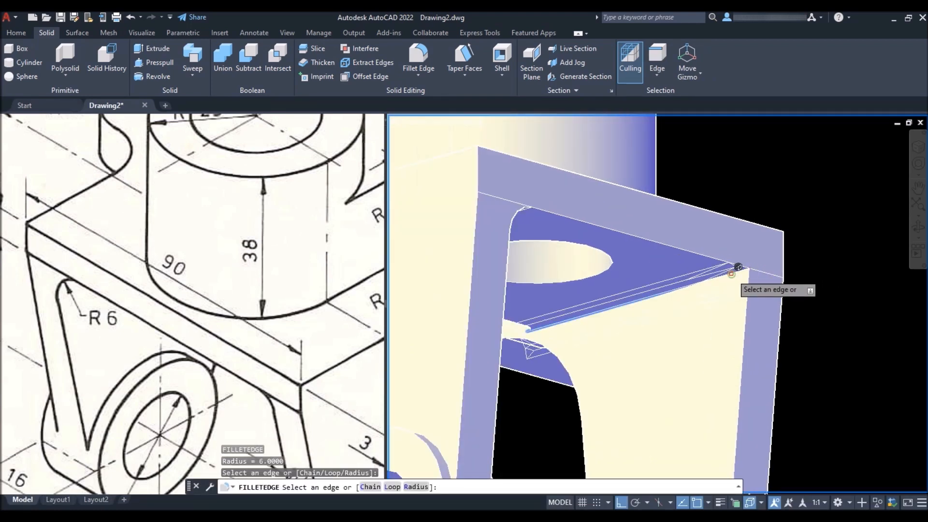
pyautogui.press('Return')
pyautogui.press('Return')
pyautogui.scroll(-3, 638, 300)
pyautogui.keyDown('shift'); pyautogui.moveTo(621, 341); pyautogui.dragTo(542, 312, button='middle'); pyautogui.keyUp('shift')
pyautogui.scroll(-3, 571, 325)
pyautogui.scroll(2, 542, 288)
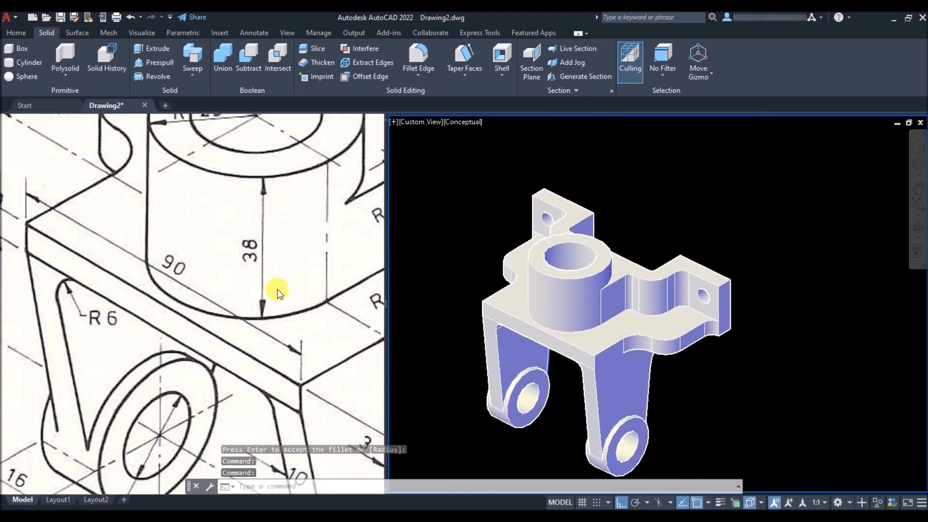